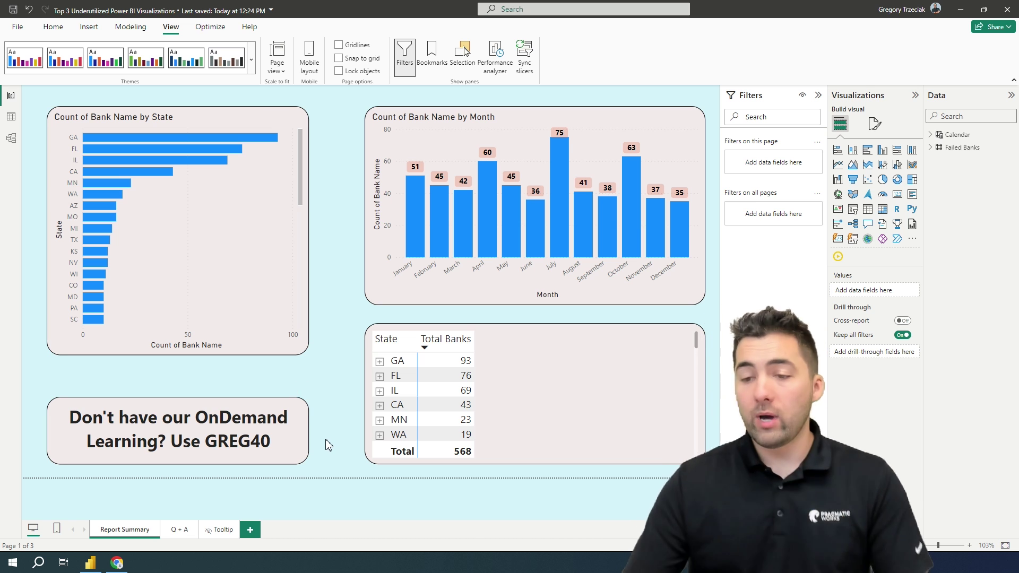
Select the Count of Bank Name by State bar chart on the Report Summary page.
click(264, 309)
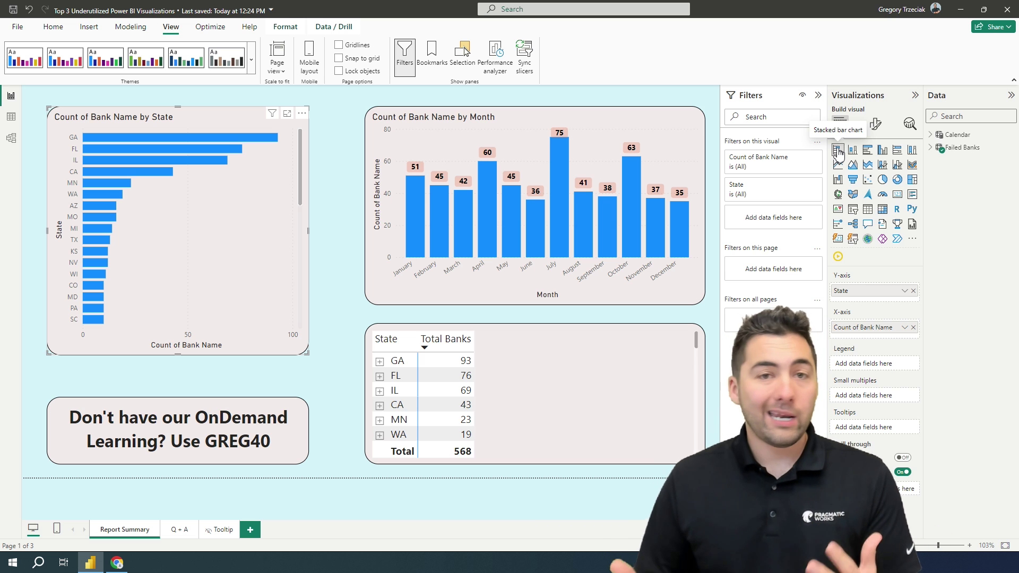
Convert the selected State bar chart into a ribbon chart.
click(912, 168)
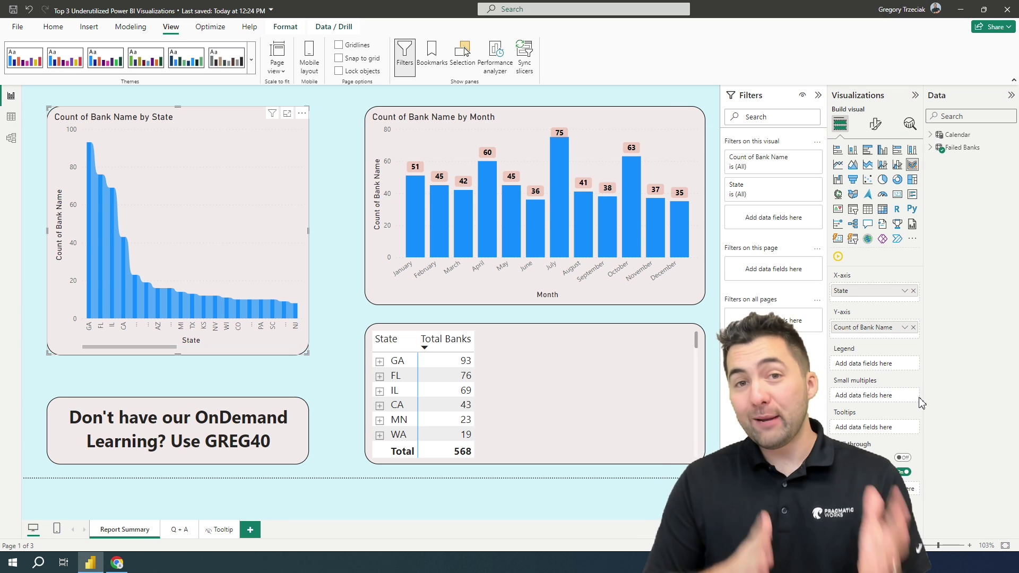
Change the Count of Bank Name by Month column chart into an area chart.
click(588, 118)
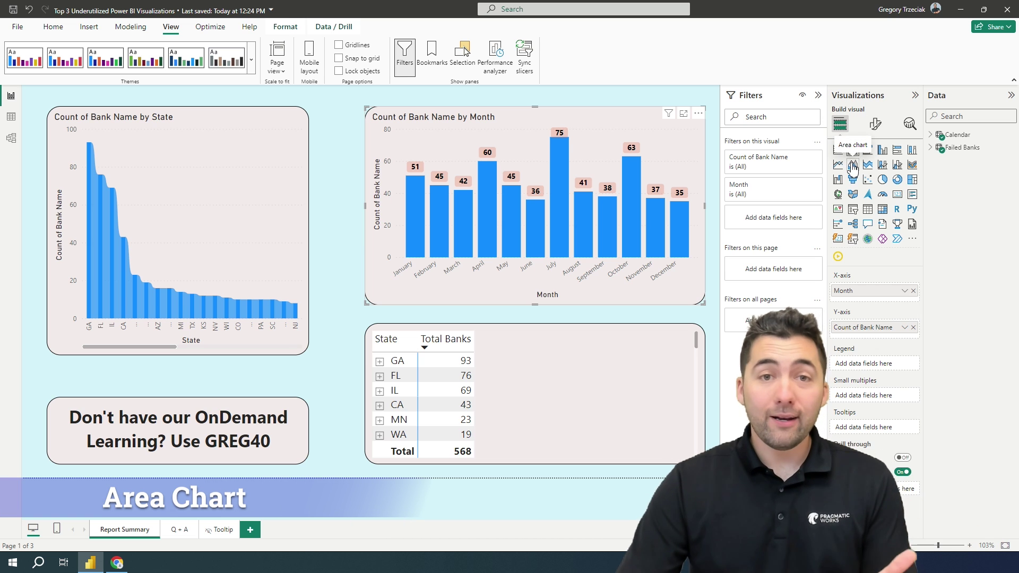
click(853, 168)
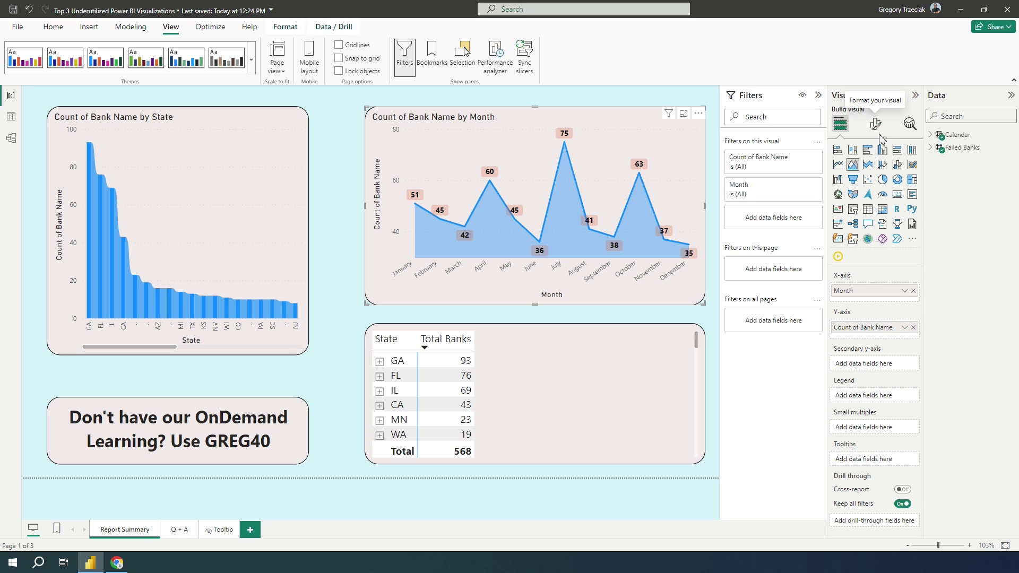
Turn off data labels on the monthly area chart, then select the state matrix.
click(875, 127)
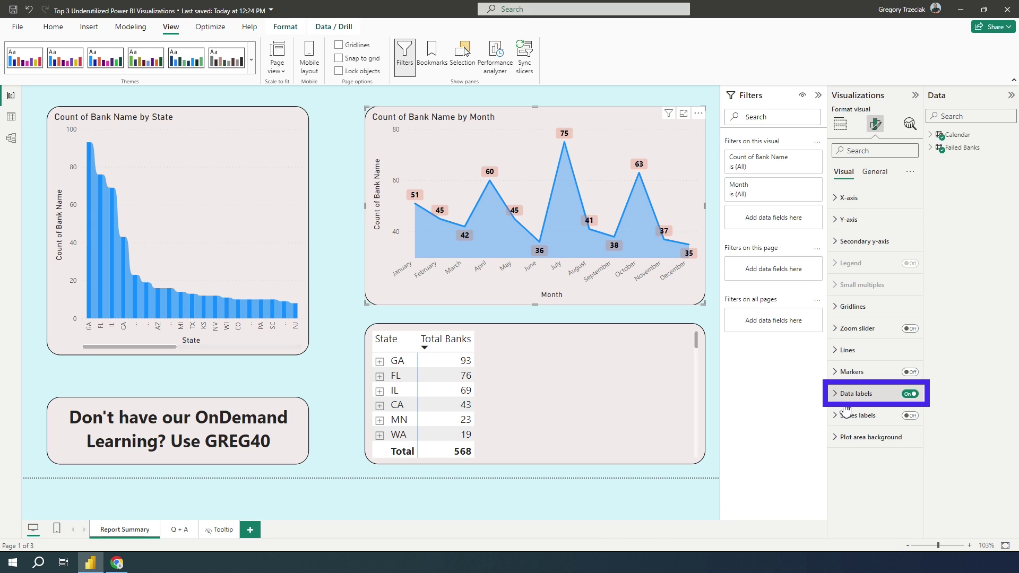
click(909, 395)
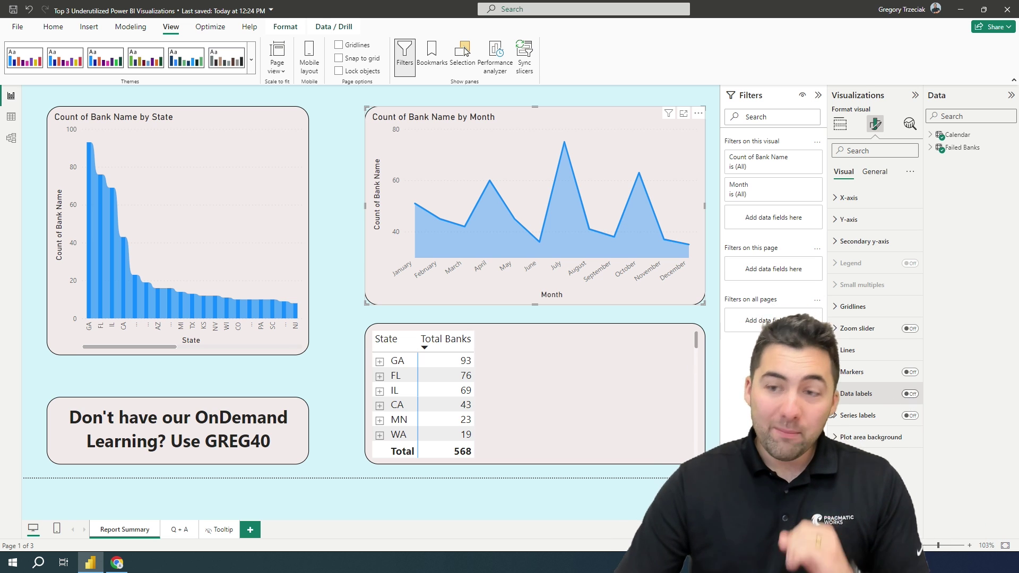
click(617, 426)
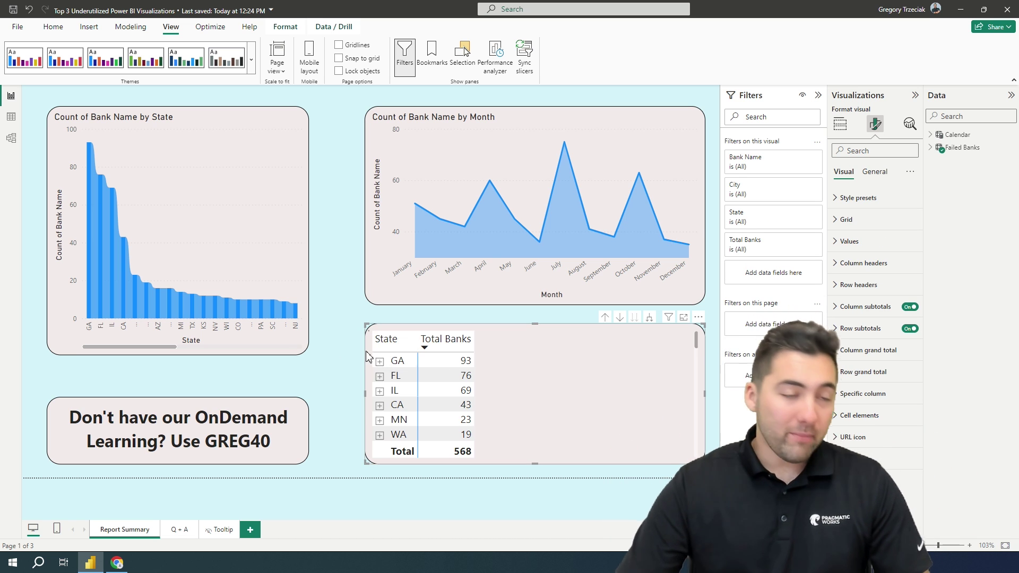
click(380, 361)
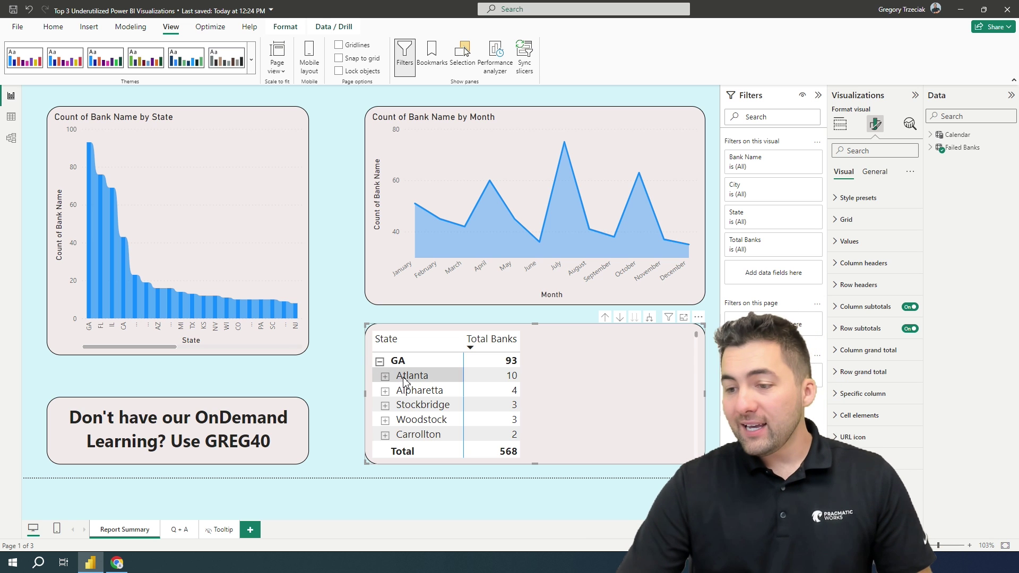
click(385, 377)
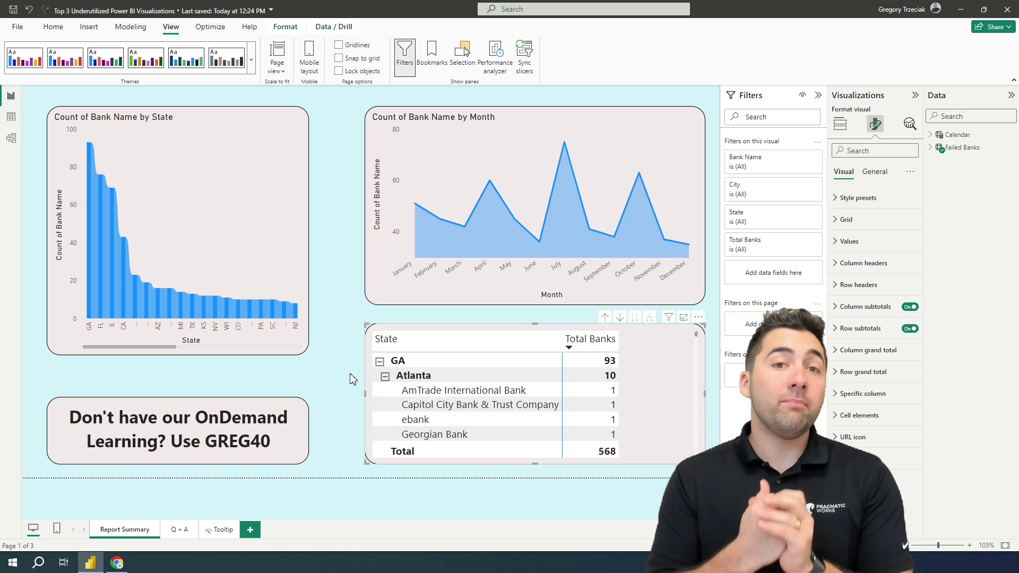
click(385, 376)
click(380, 361)
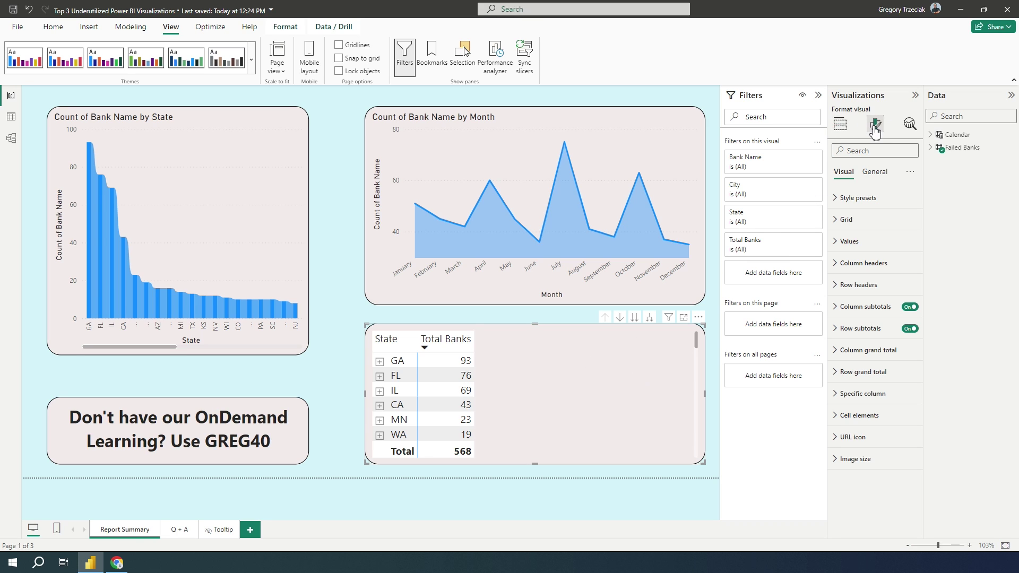
Start a sparkline for the matrix's Total Banks values and open its X-axis field list.
click(840, 127)
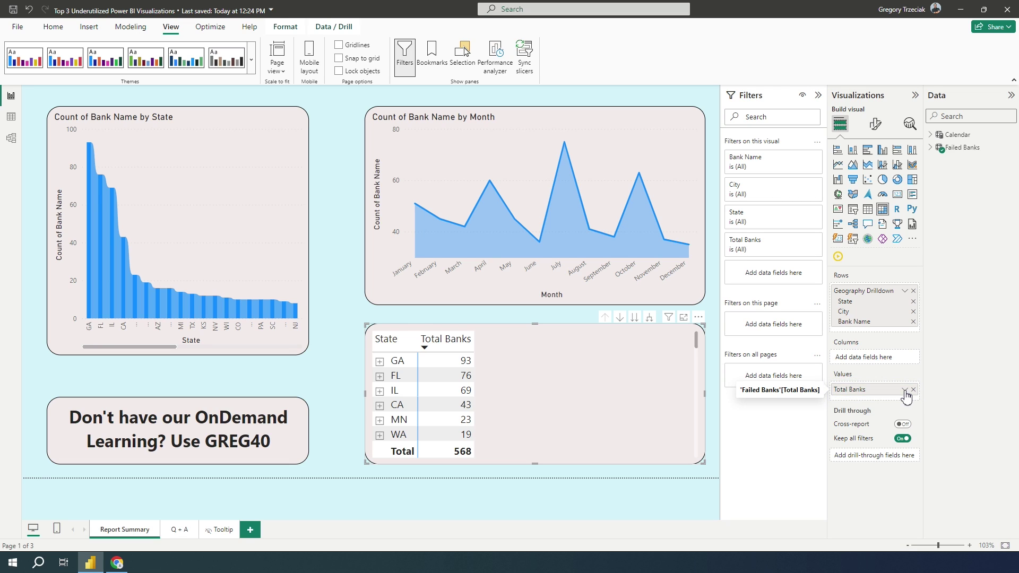
click(905, 391)
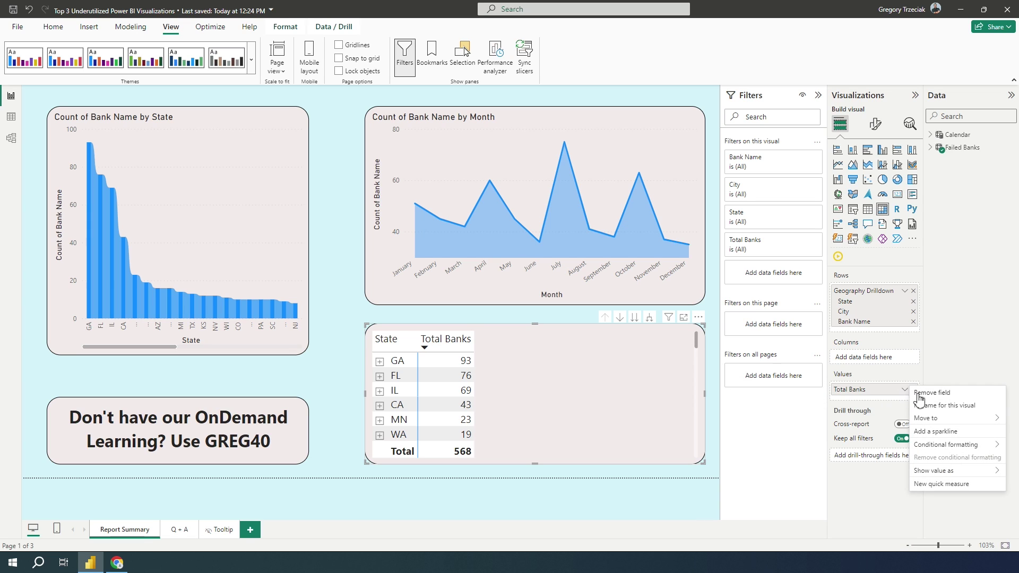
mouse_move(951, 420)
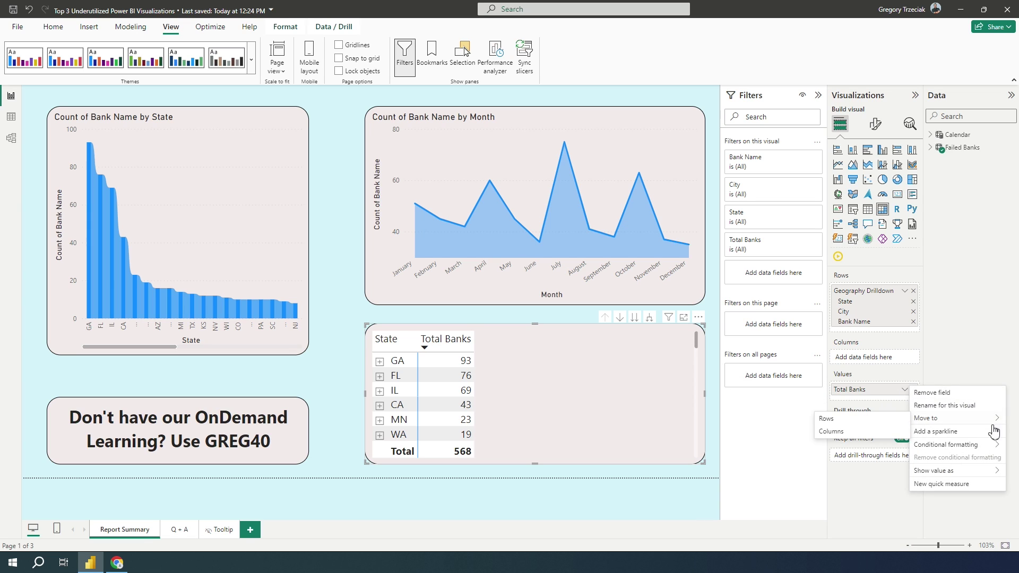
mouse_move(987, 447)
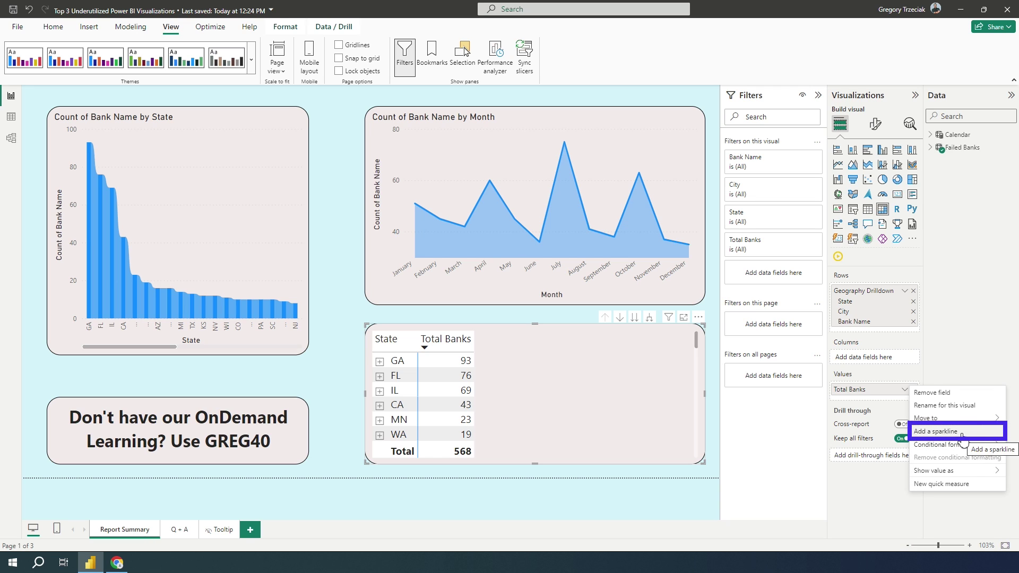
click(960, 436)
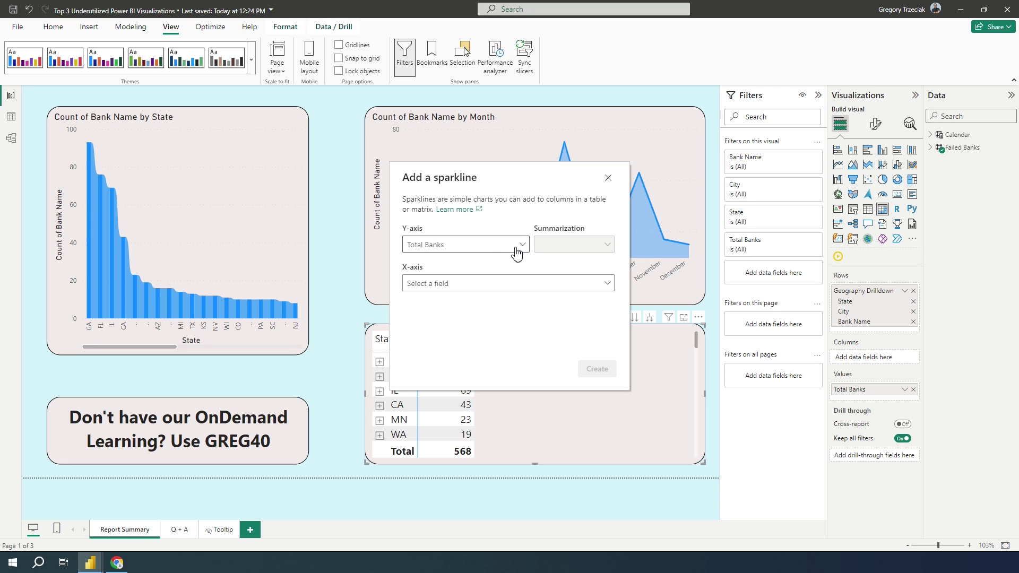
click(608, 286)
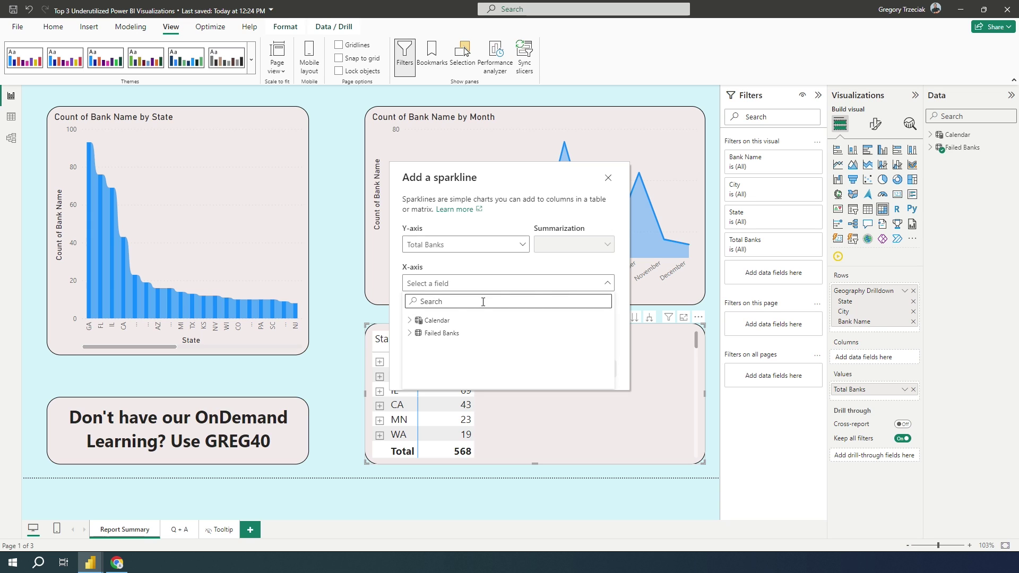
Create the Total Banks sparkline using Calendar Year as the X-axis.
click(411, 322)
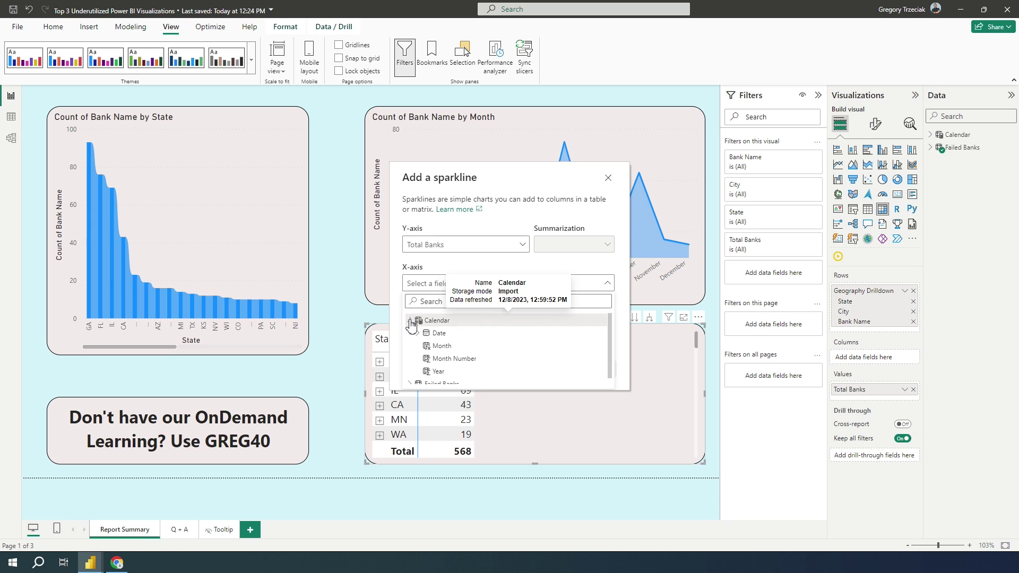
click(441, 373)
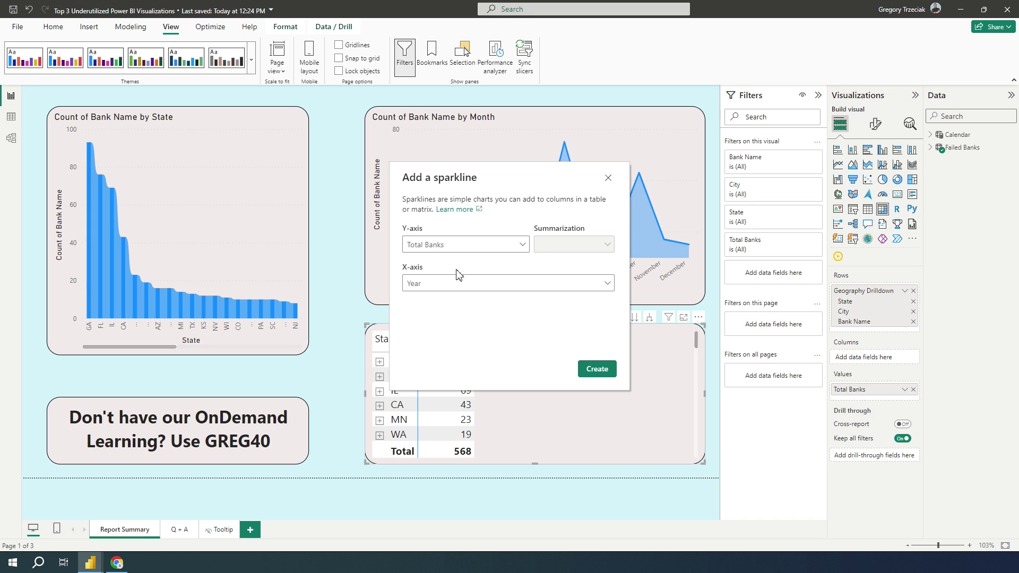
click(597, 370)
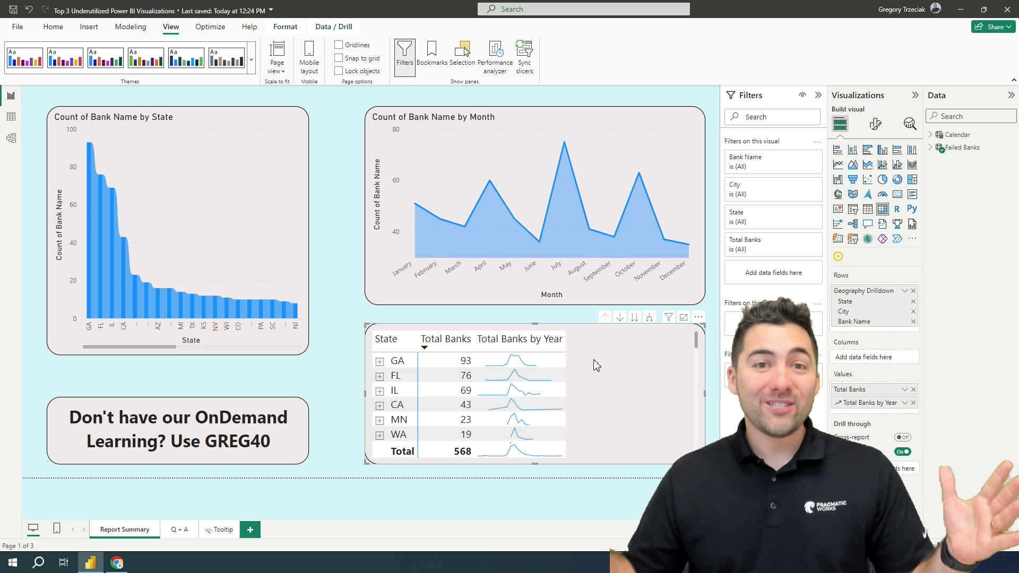
scroll(589, 372, down, 5)
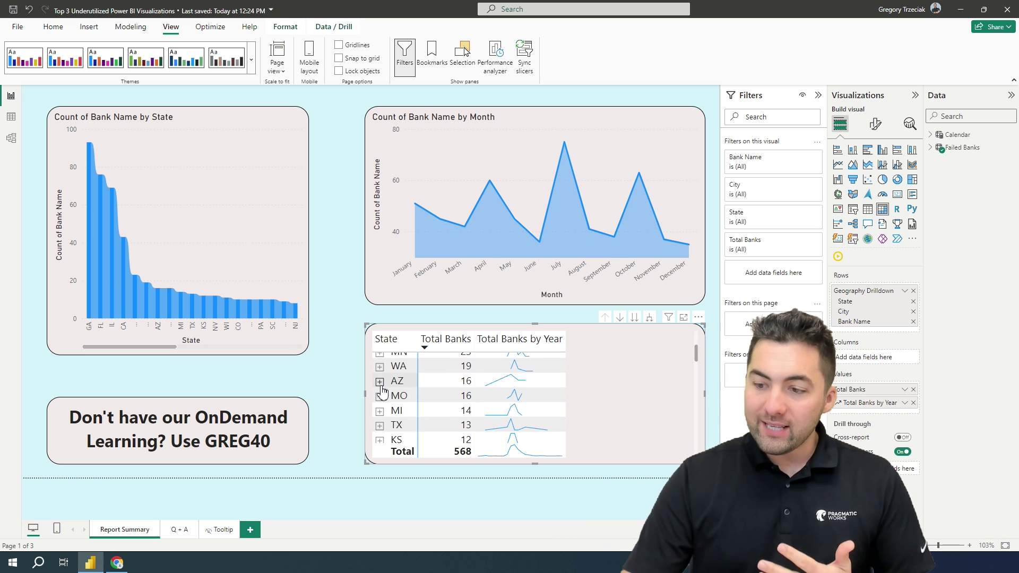
click(380, 382)
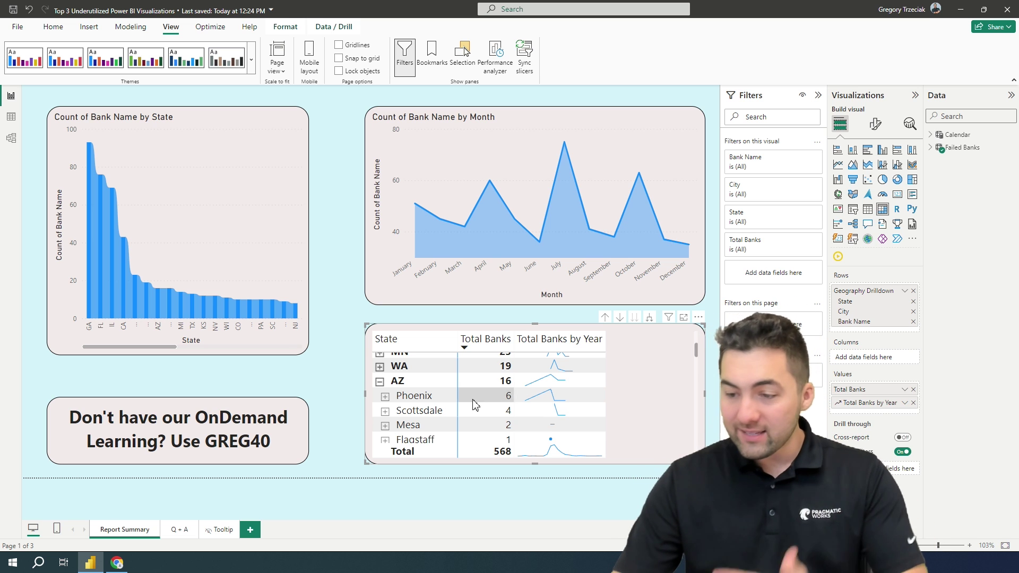
click(380, 383)
scroll(611, 409, up, 2)
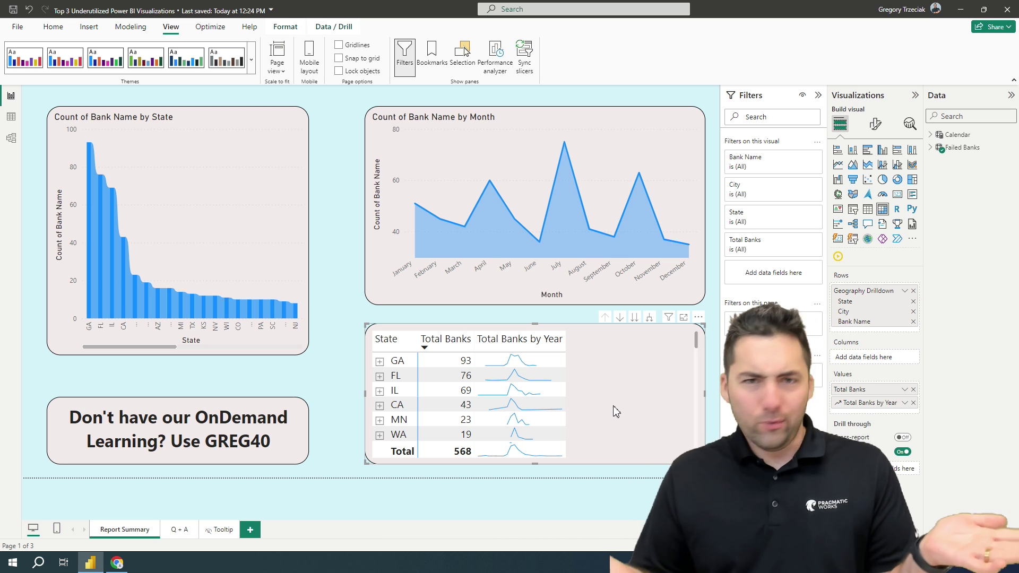
click(330, 420)
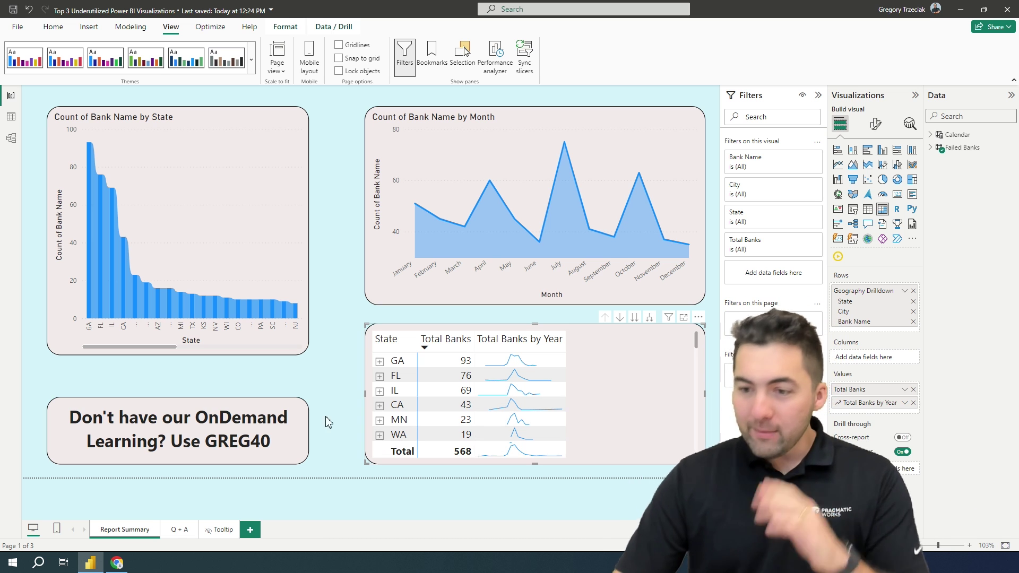
Make the State chart wider and shorter, and add a short Metrics (Preview) visual above the promo box.
click(303, 351)
drag(307, 355, 326, 306)
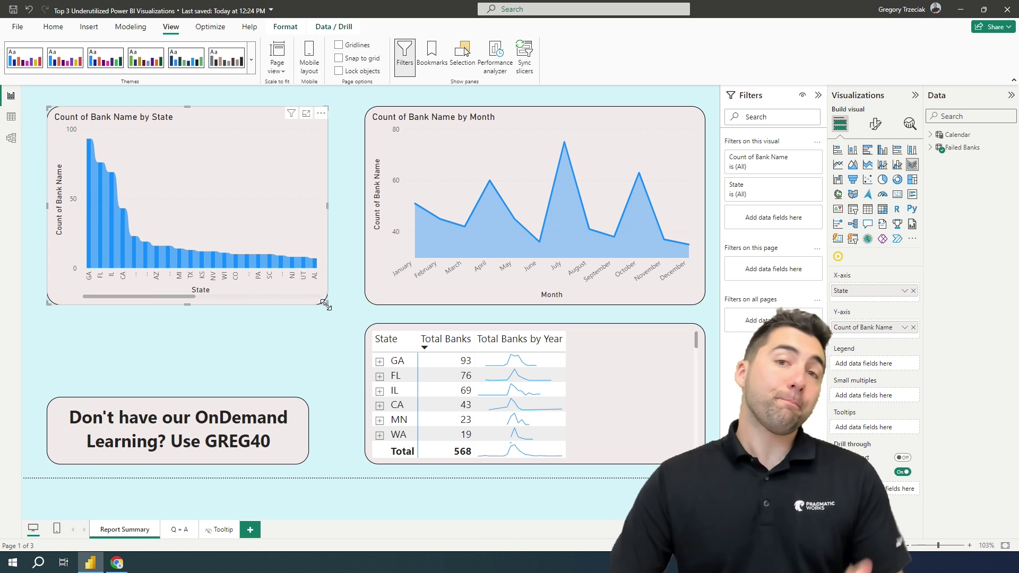
click(360, 321)
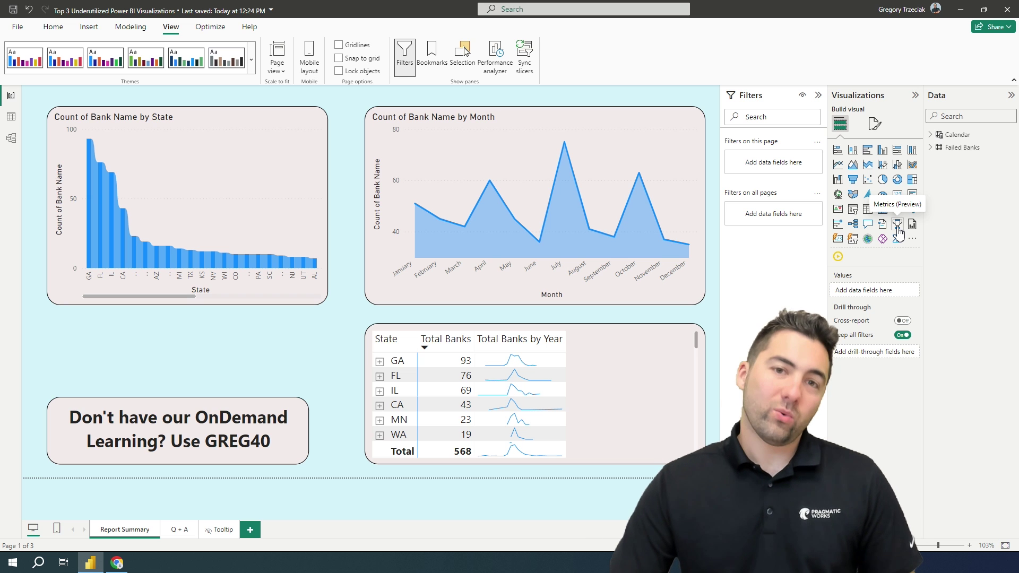
click(898, 226)
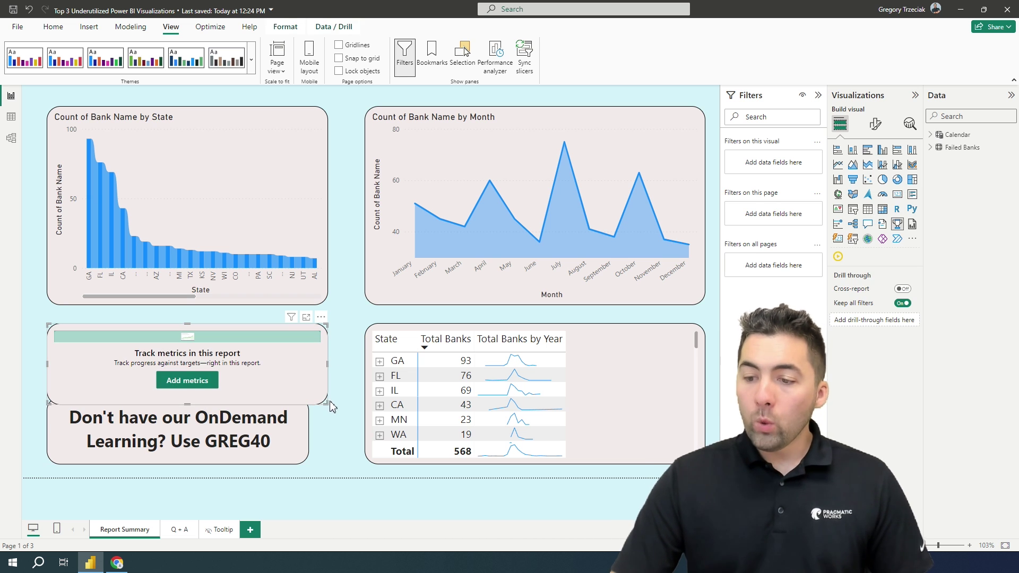
drag(325, 402, 325, 383)
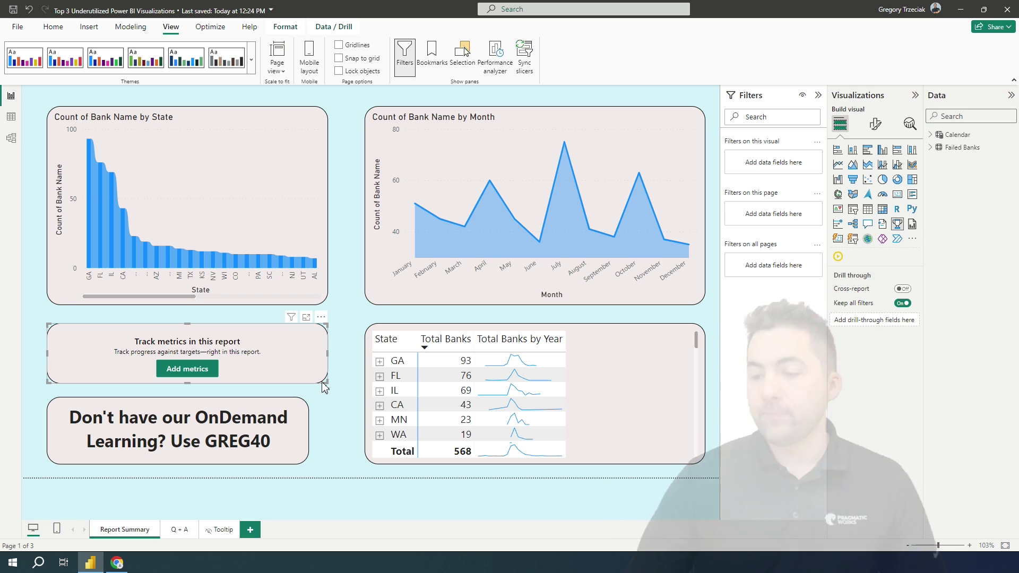
Begin adding a metric from the Metrics visual and choose Create new.
click(191, 374)
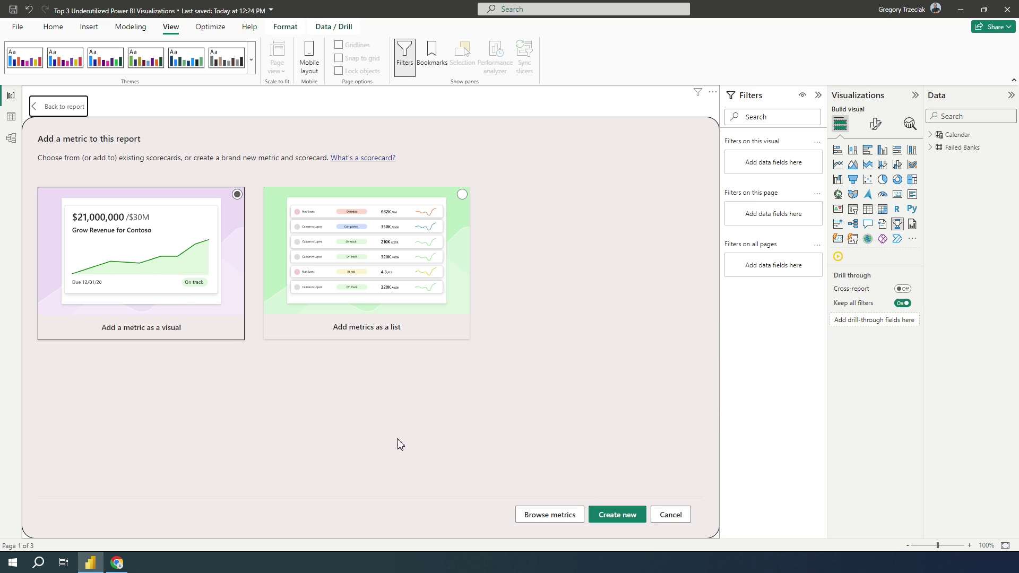
click(619, 518)
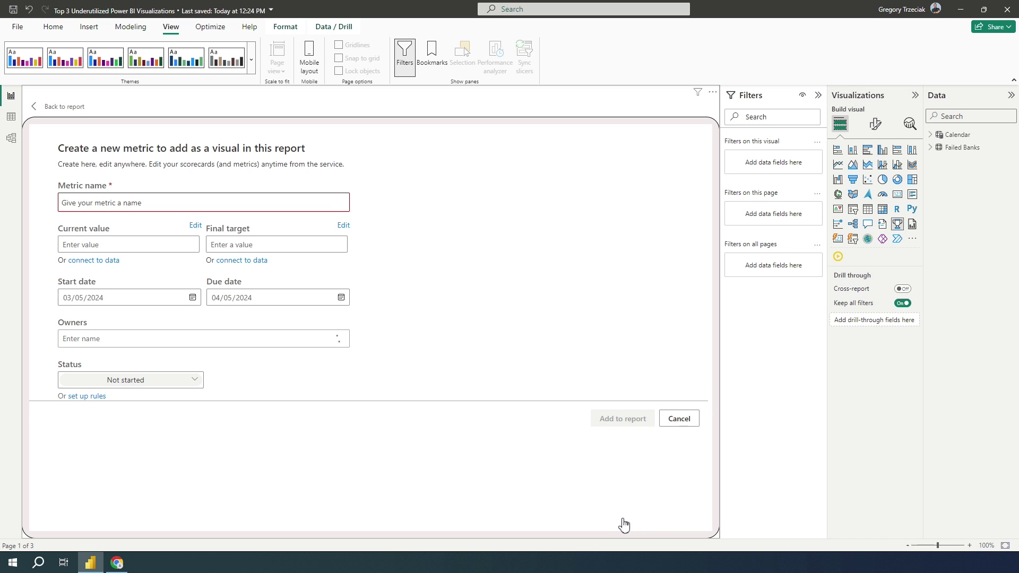
Name the new metric 'Failed Bank ALert' and move to the Current value field.
click(150, 205)
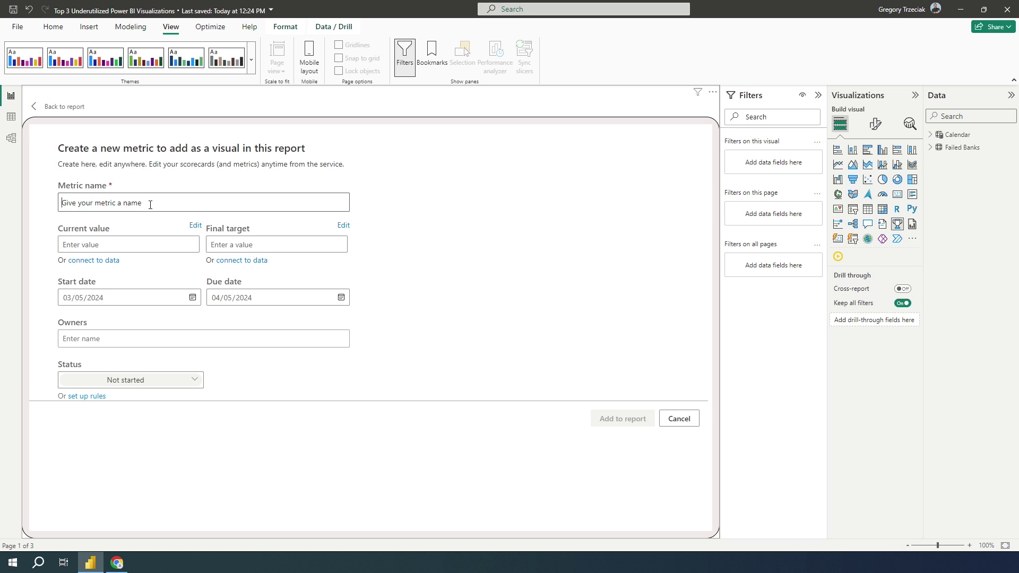
text(Fai)
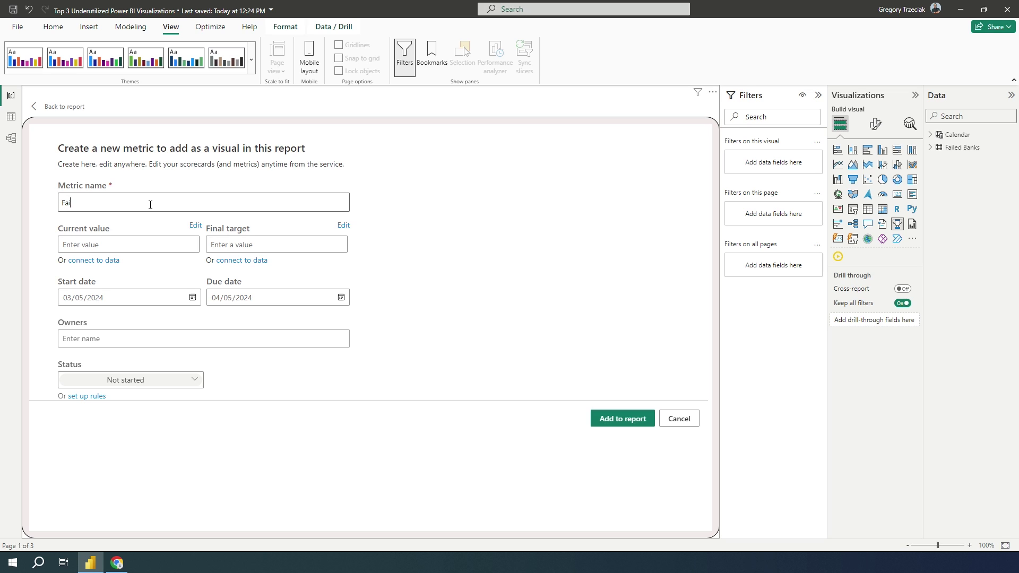
text(led Bank ALert)
click(105, 246)
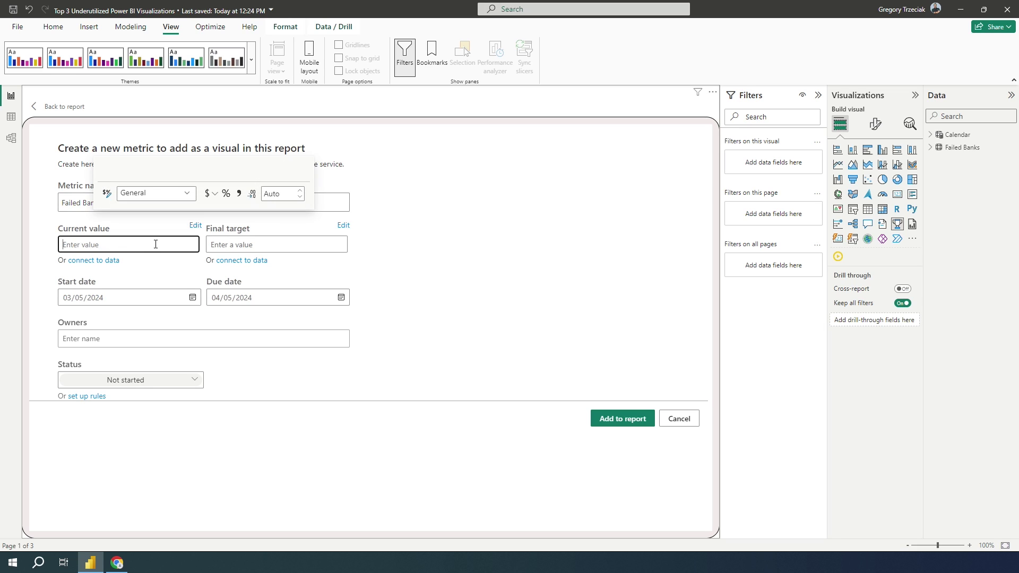
Abandon the connect-to-data report list and reopen a blank new-metric form at Current value.
click(108, 262)
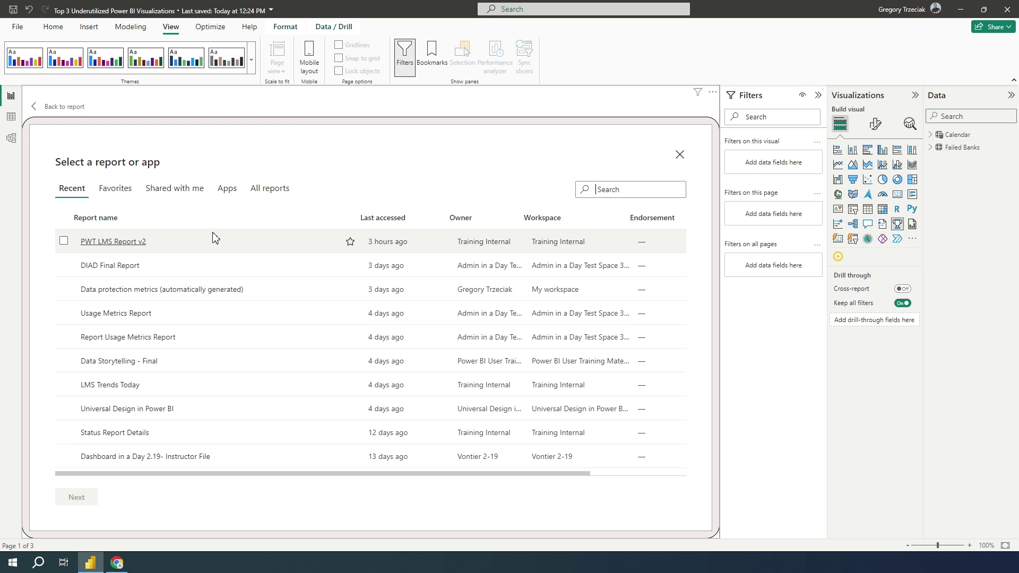
click(41, 106)
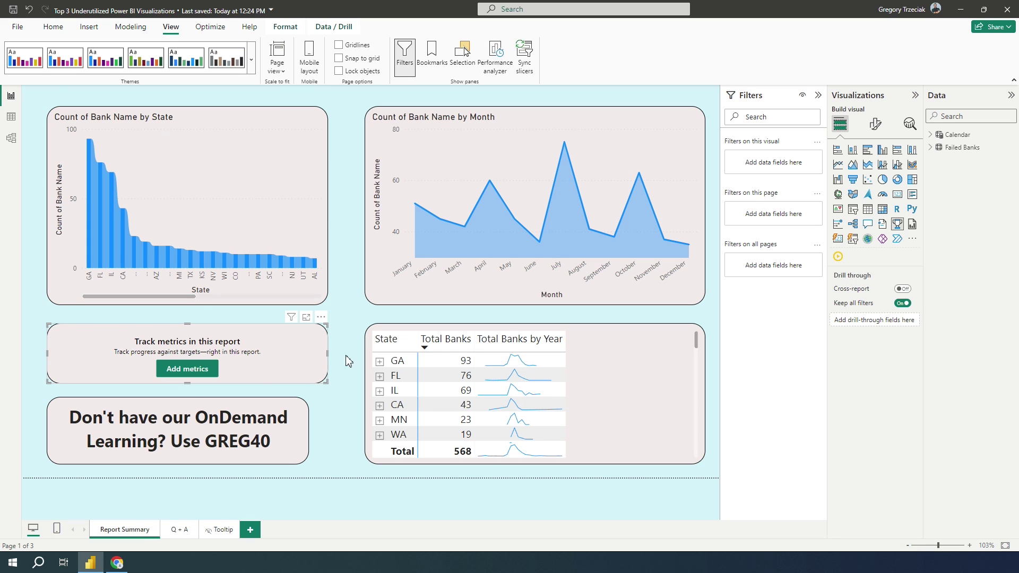
click(187, 369)
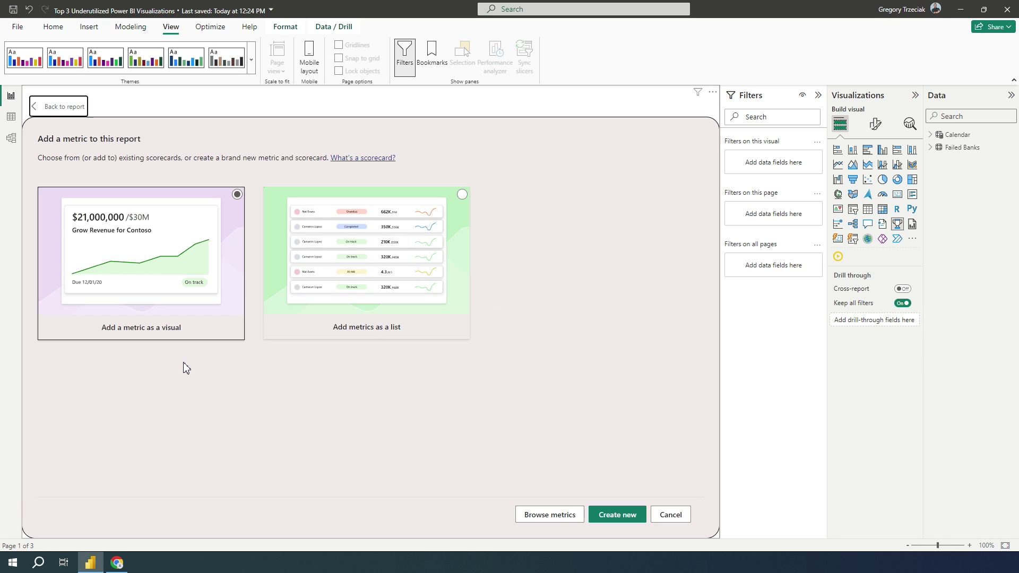
click(615, 515)
click(140, 245)
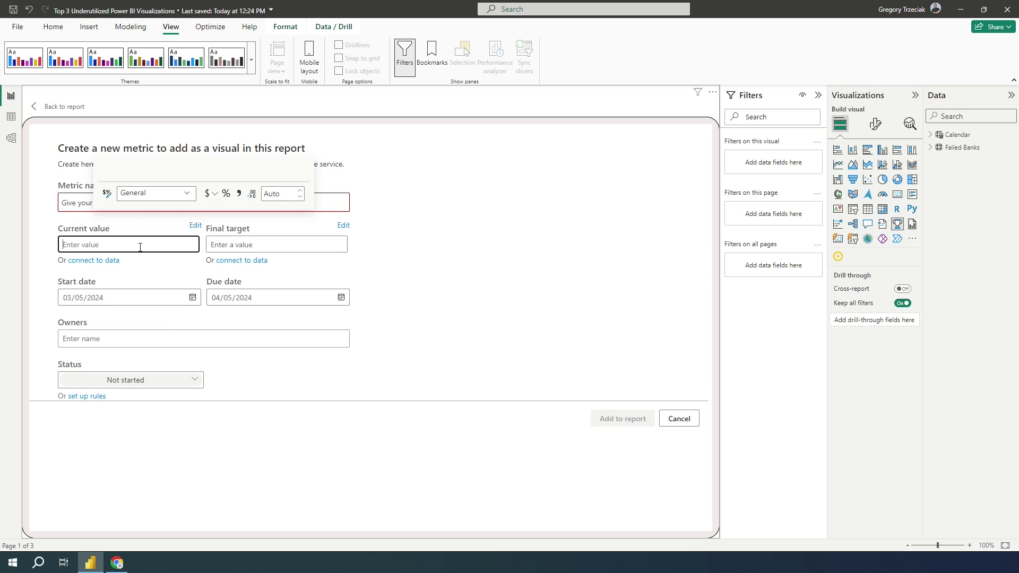
Enter the metric's current value and final target so it reads 567 of 575.
text(55)
key(BackSpace)
click(223, 243)
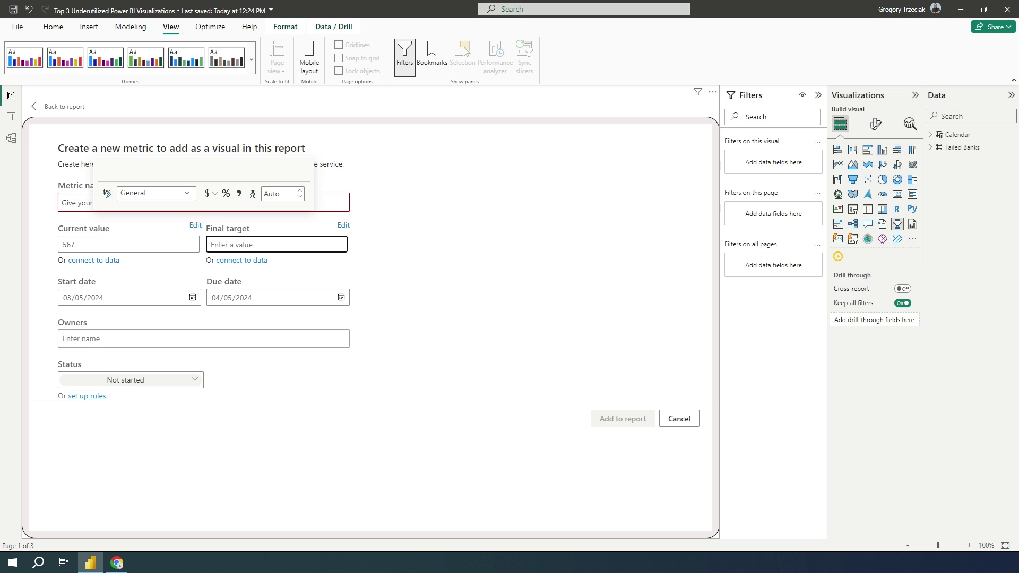
text(575)
Add two people as owners of the metric from the suggestions.
click(130, 344)
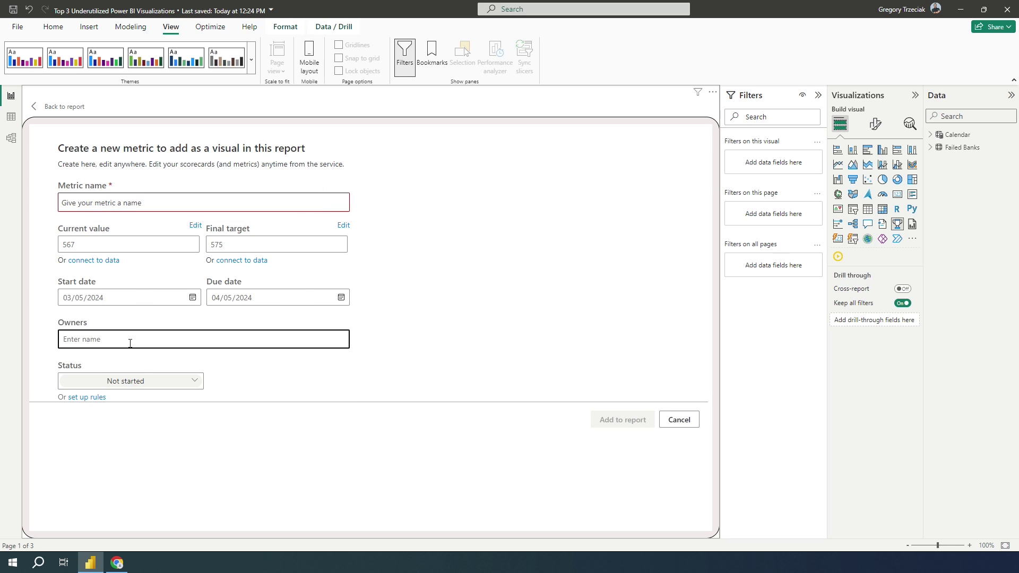
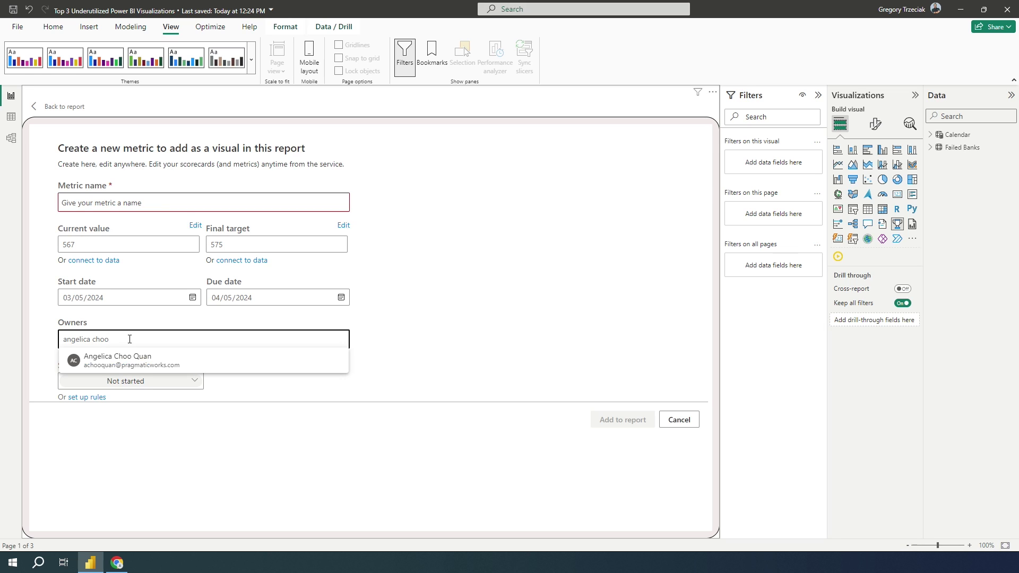
click(138, 360)
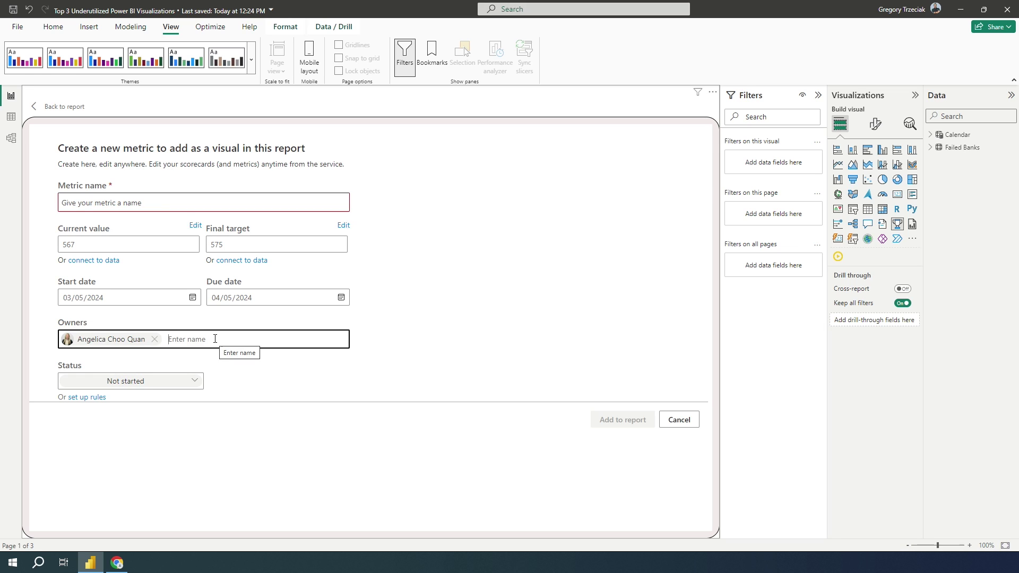
click(145, 361)
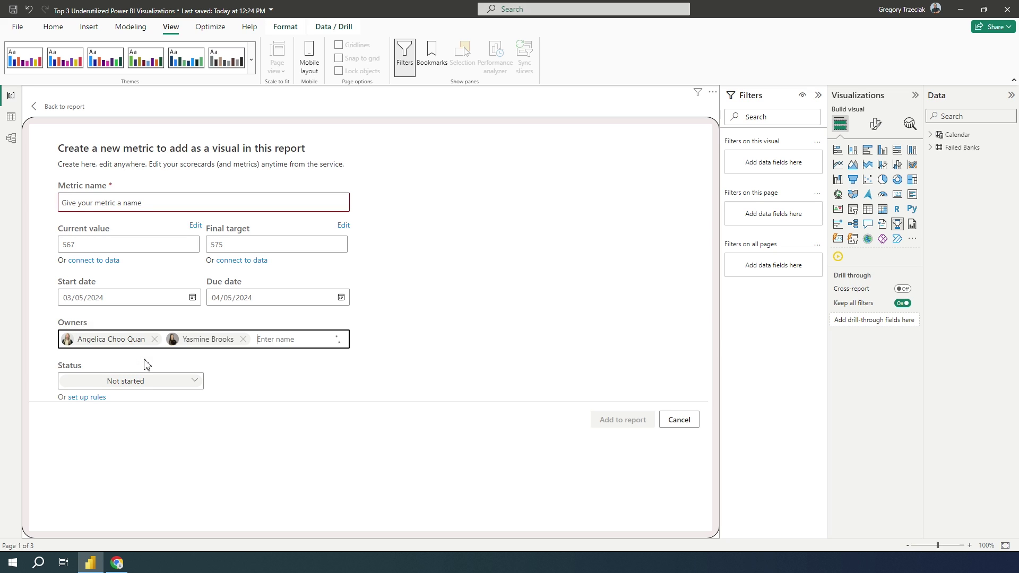
Set the status to On track, name the metric 'Alert Failed Banks', and add it to the report.
click(185, 388)
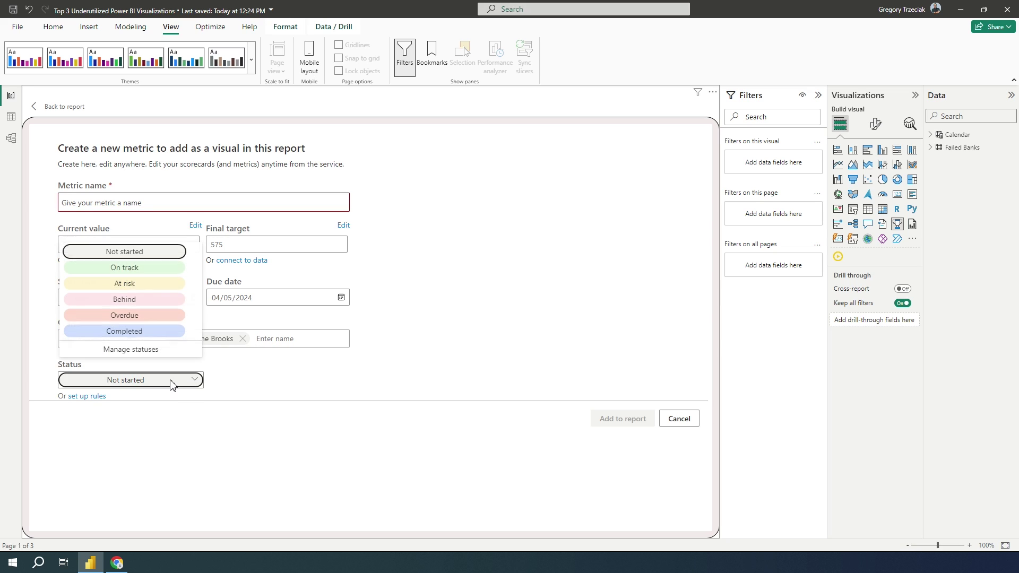
click(142, 273)
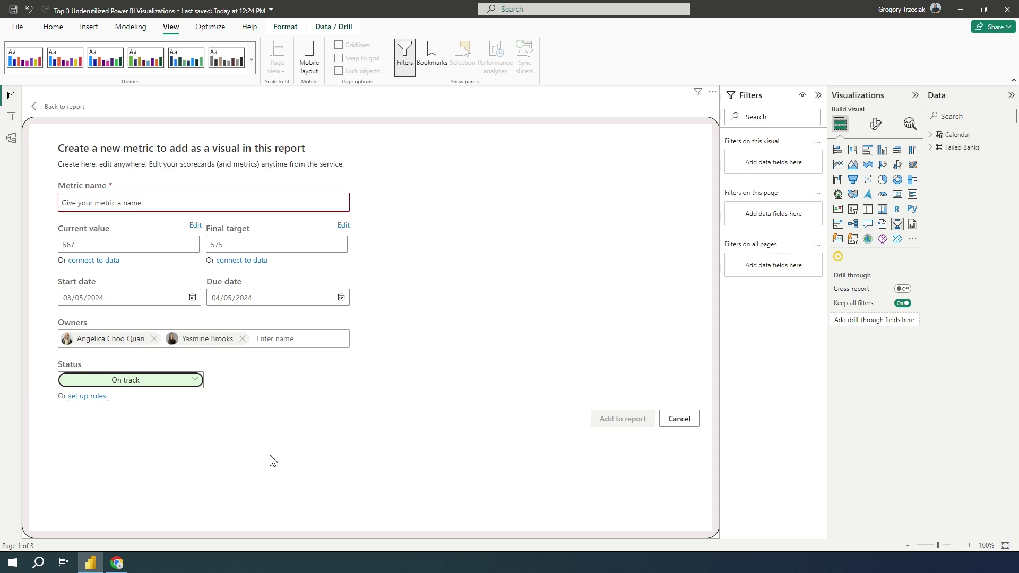
click(122, 200)
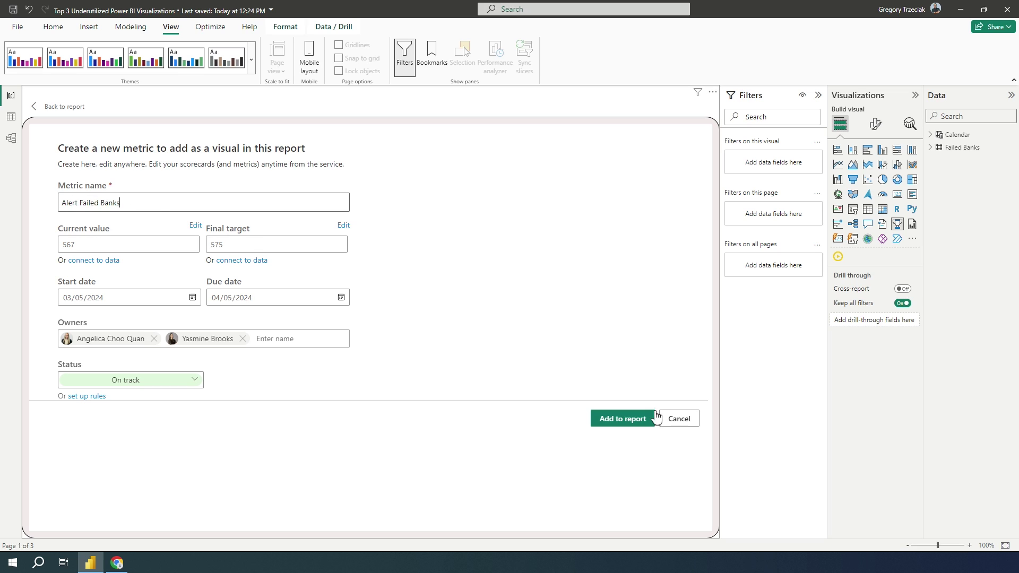
click(638, 419)
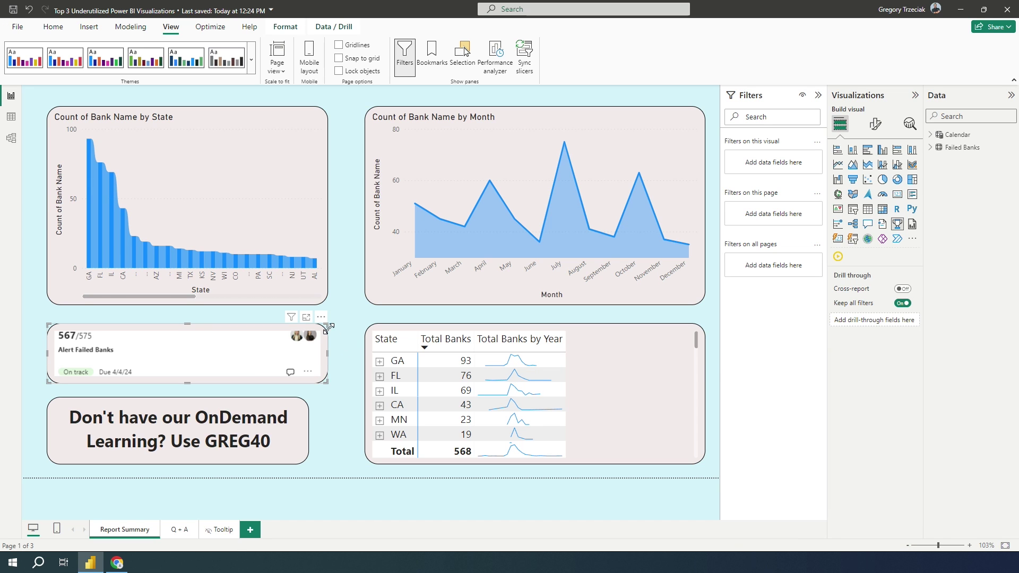
Raise the top edge of the Alert Failed Banks card to make it slightly taller, then deselect it.
drag(326, 325, 329, 318)
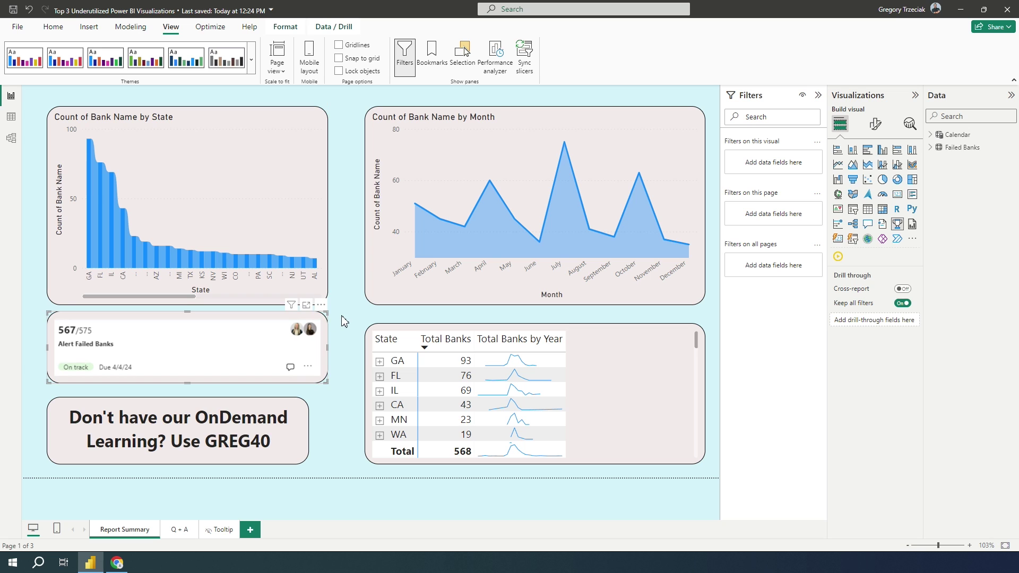
click(342, 320)
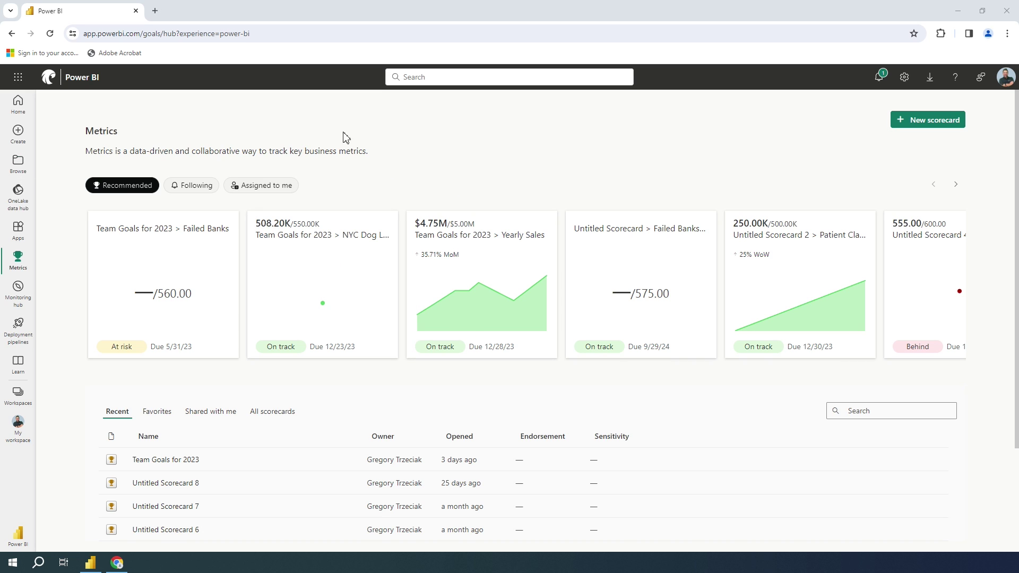
Scroll down the Metrics hub to look over recommended metrics and recent scorecards.
scroll(373, 116, down, 1)
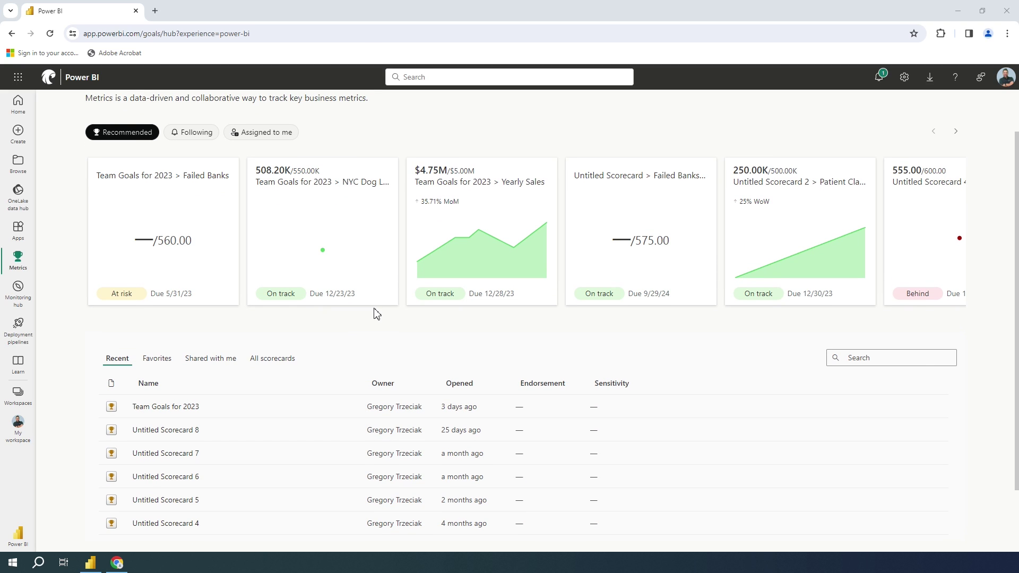
scroll(375, 314, down, 1)
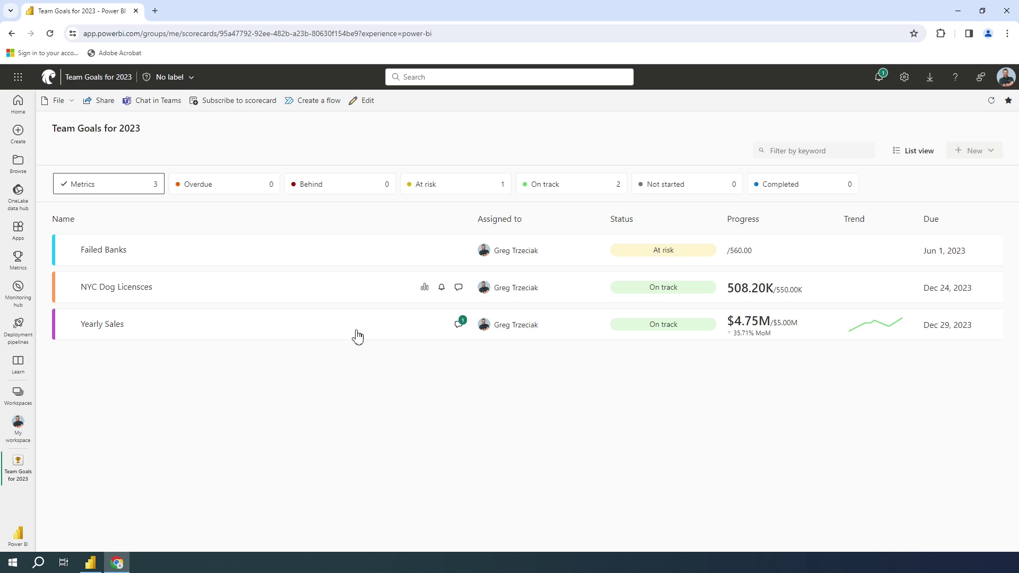
Open the Yearly Sales metric and narrow its chart's date range to May–Oct 2023.
click(101, 326)
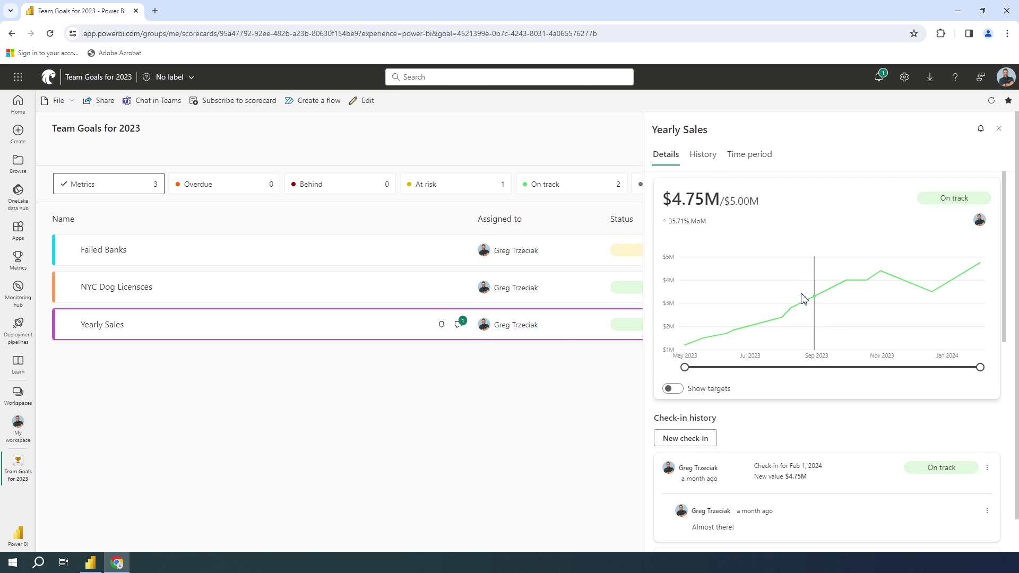
mouse_move(981, 367)
mouse_down()
mouse_move(847, 369)
mouse_move(980, 368)
mouse_up()
Review the History and Time period tabs, then the Details check-in list.
click(696, 158)
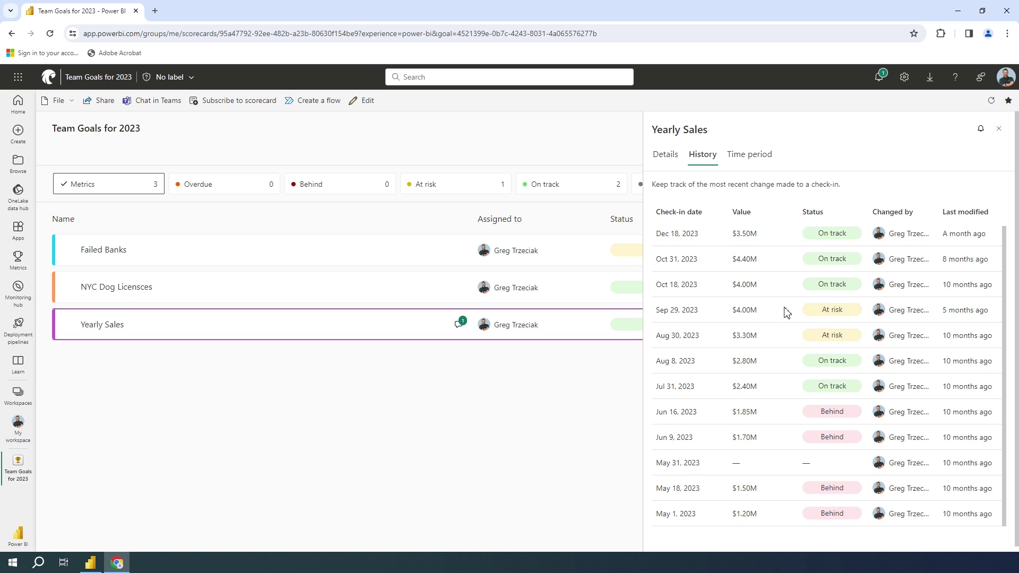
click(748, 156)
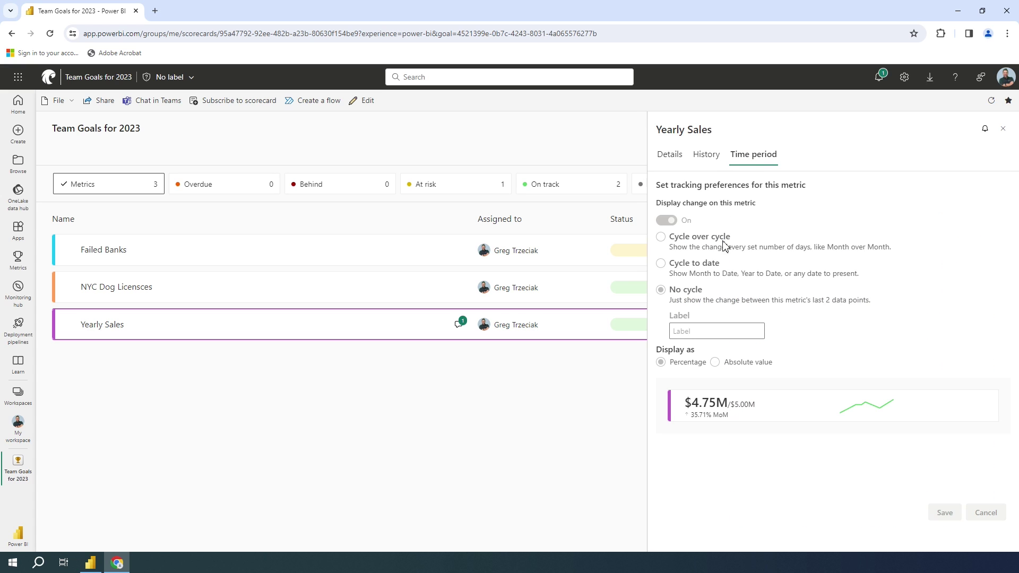
click(670, 159)
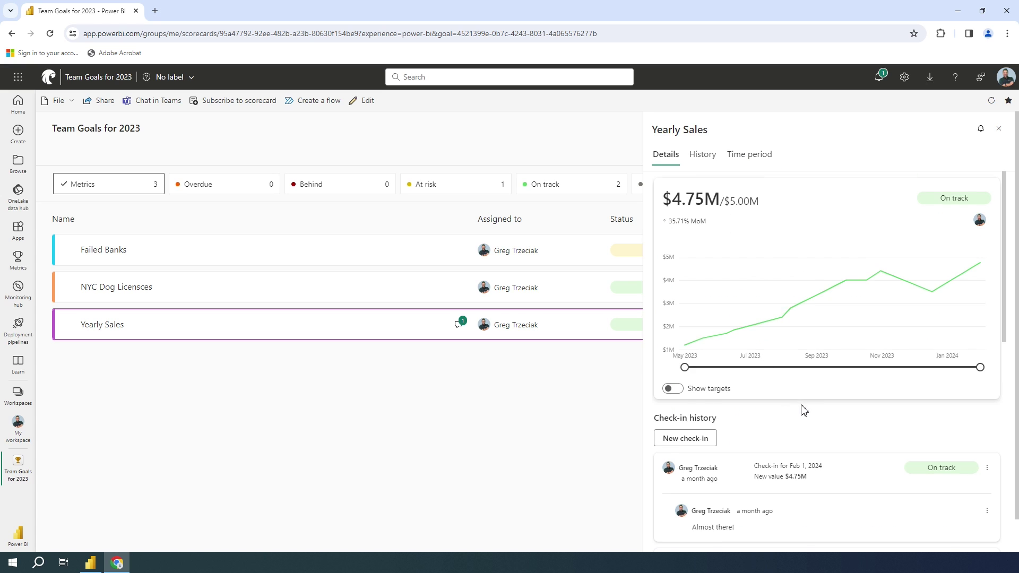
scroll(801, 409, down, 3)
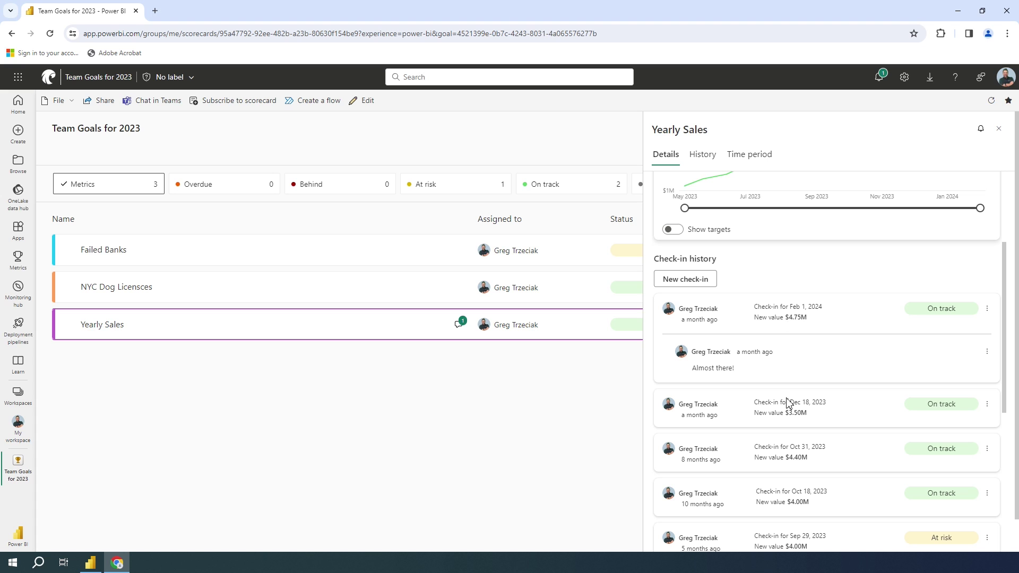
scroll(830, 391, down, 6)
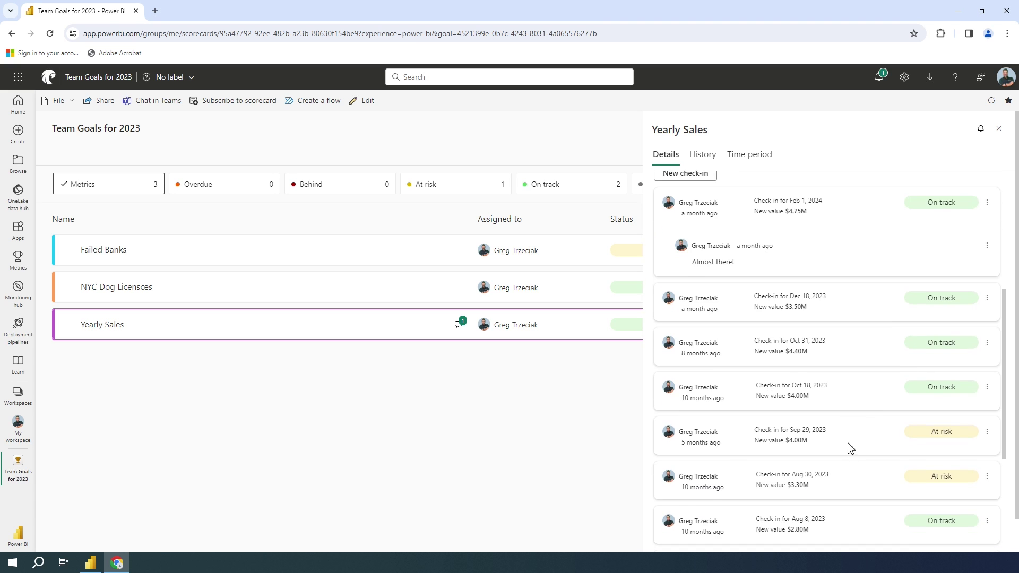
scroll(973, 507, up, 10)
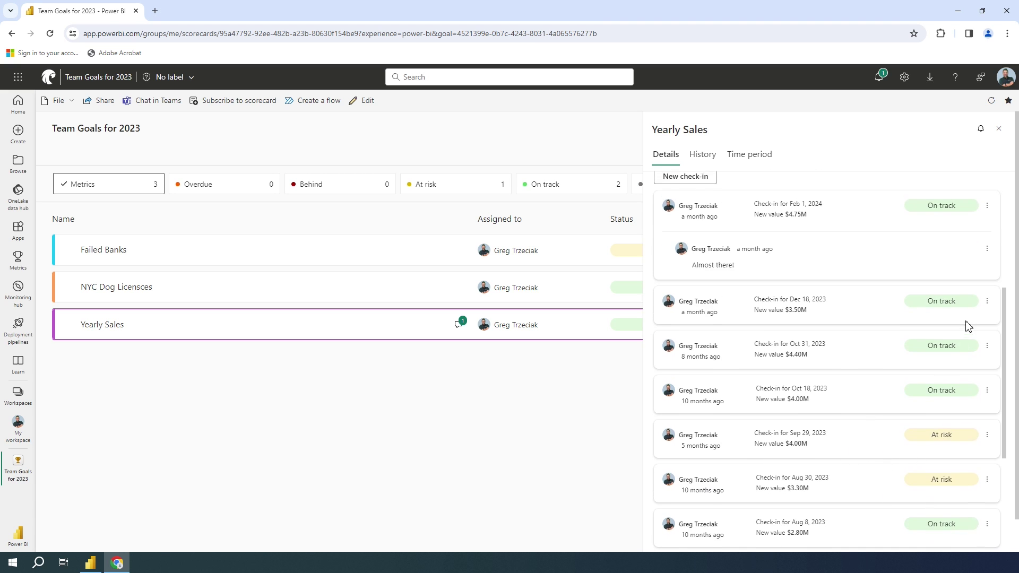
scroll(839, 383, down, 1)
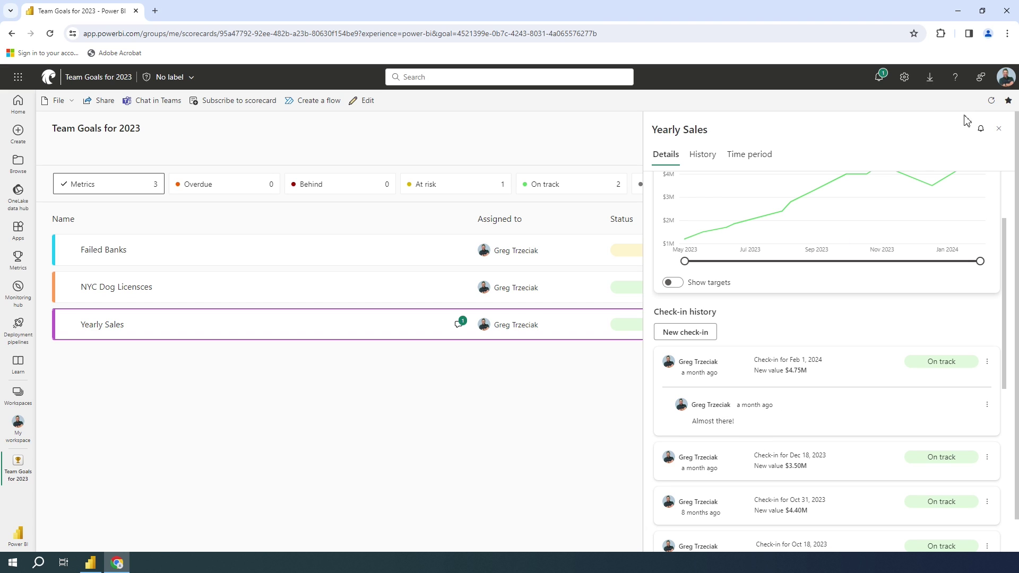
Close the Yearly Sales side panel to return to the Team Goals for 2023 list.
click(999, 130)
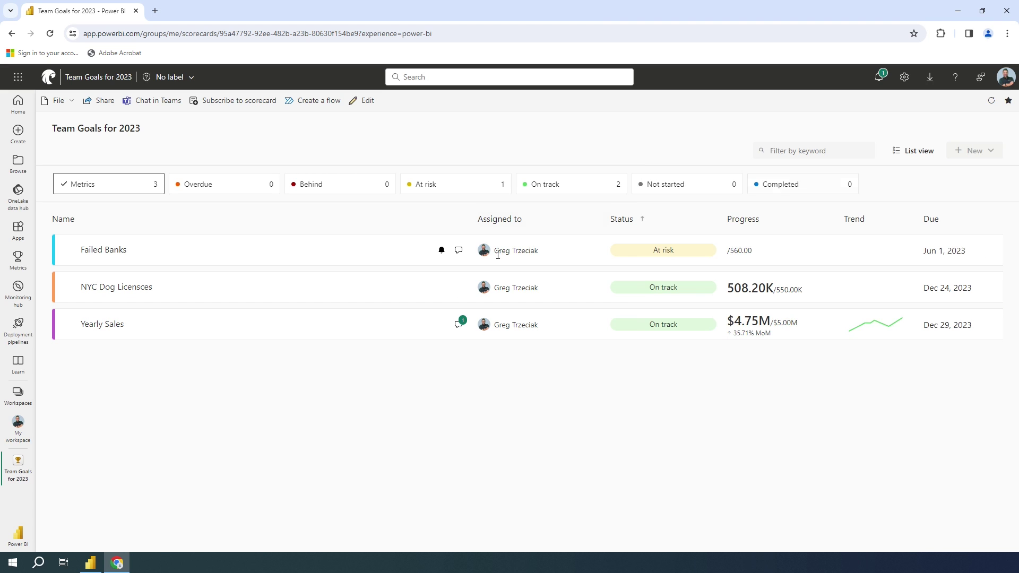